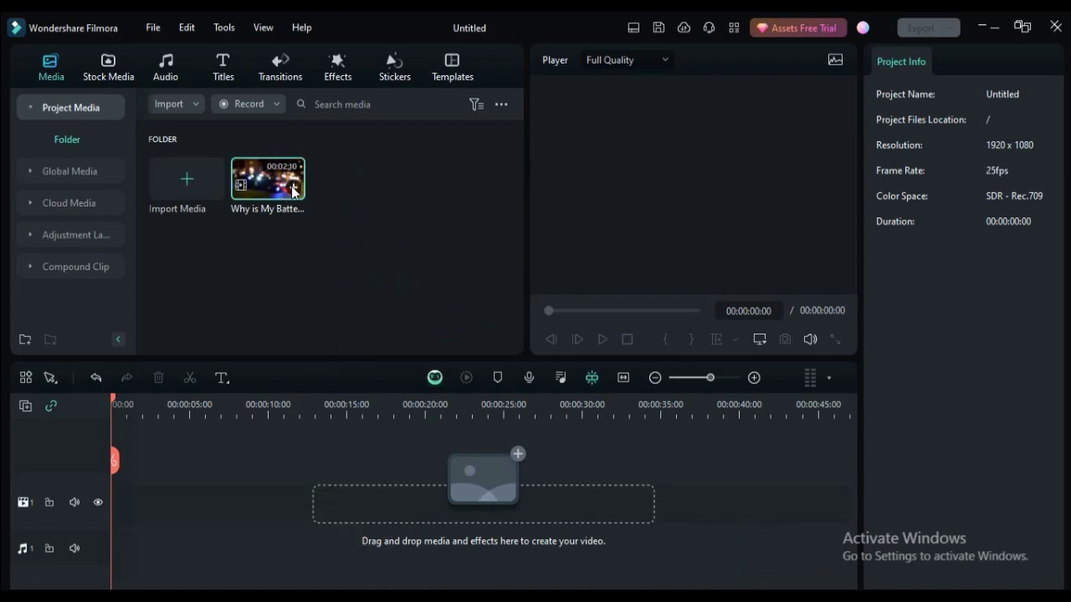
# Step: Add the imported battery light video to the timeline, fit the whole clip in view and set the playhead to 00:00:42:08
pyautogui.click(293, 187)
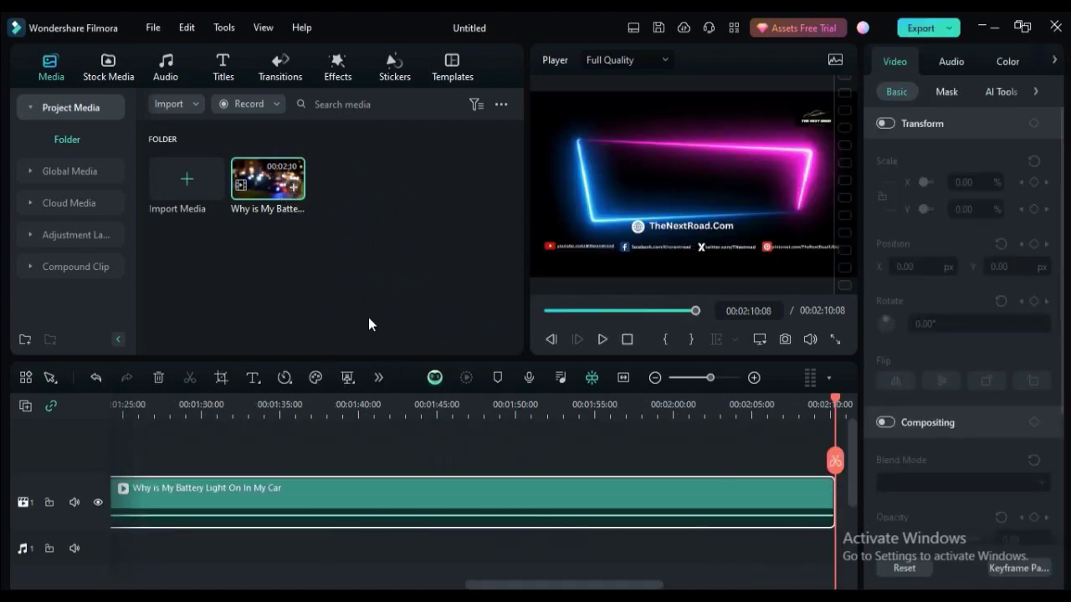
pyautogui.click(620, 382)
pyautogui.moveTo(838, 406); pyautogui.dragTo(368, 400)
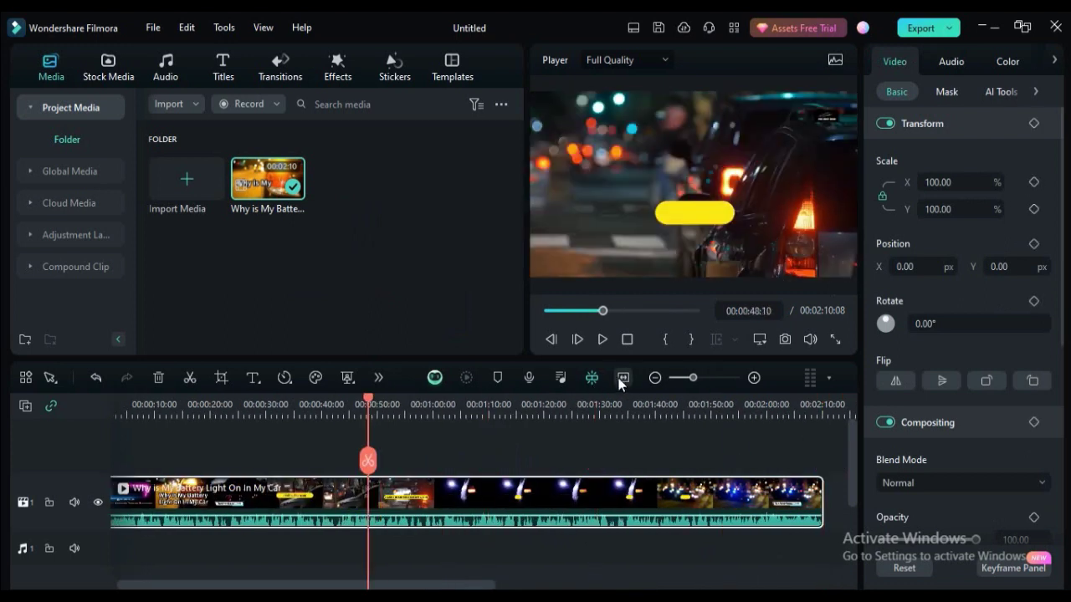
pyautogui.click(621, 380)
pyautogui.moveTo(381, 406); pyautogui.dragTo(291, 405)
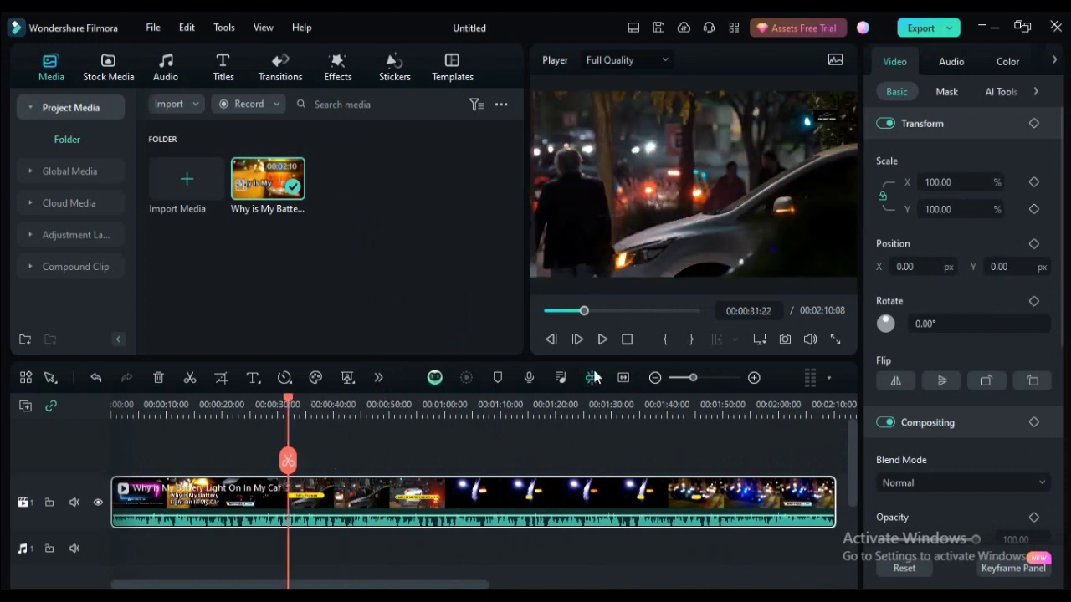
pyautogui.click(592, 310)
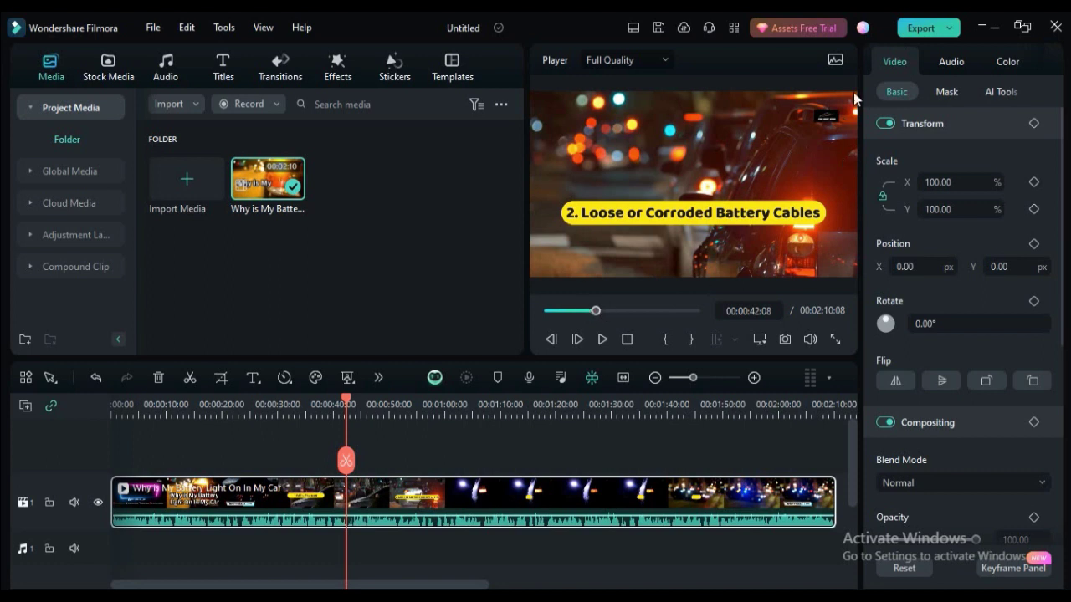
# Step: From the export settings, choose the blurred night-time frame with blue lights as the thumbnail source and open it for editing
pyautogui.click(913, 30)
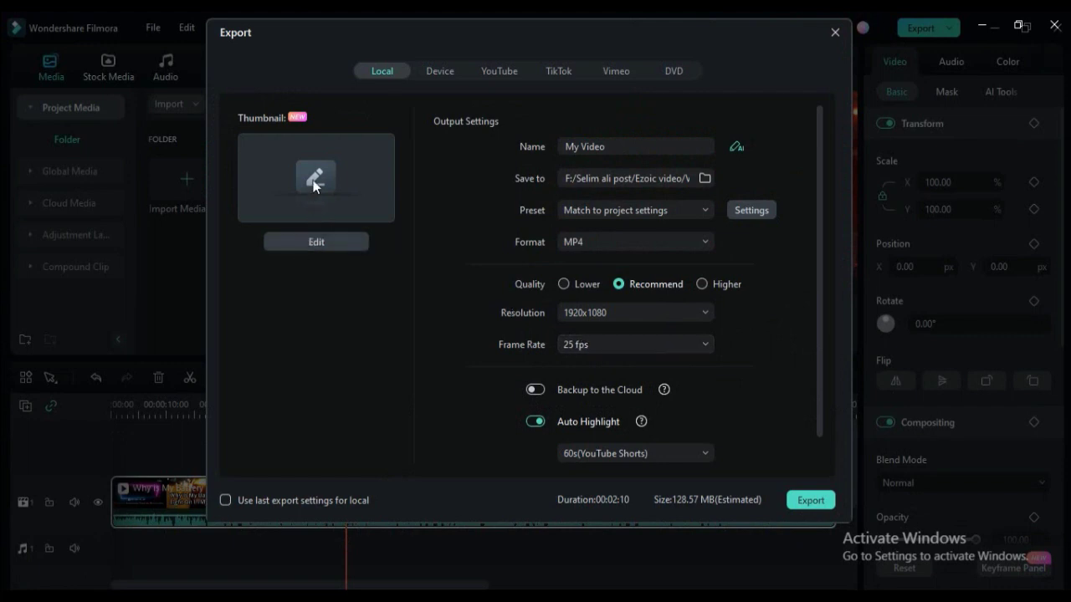
pyautogui.click(313, 180)
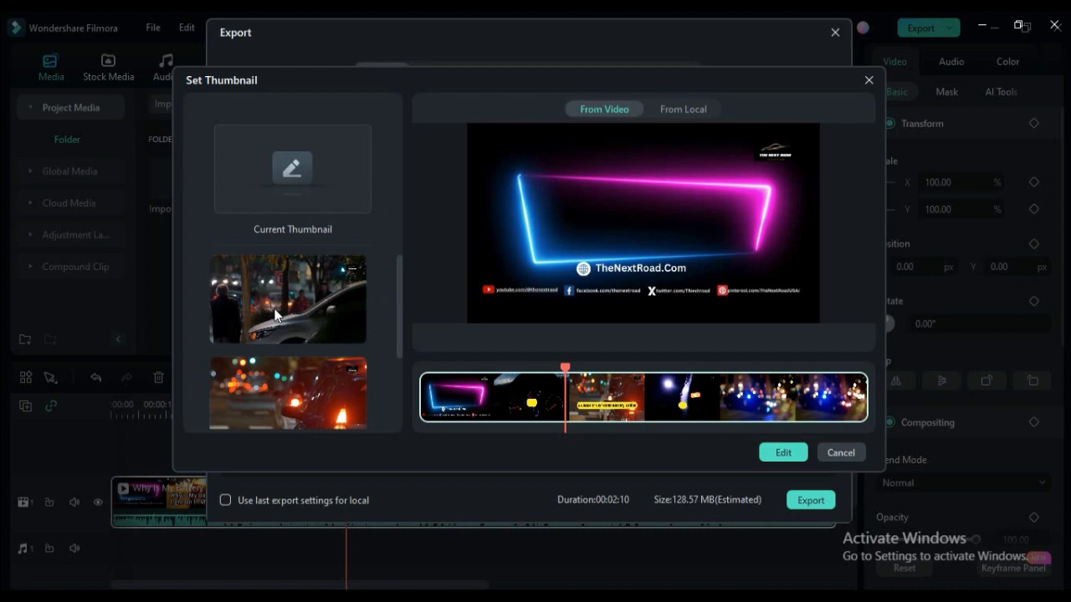
pyautogui.scroll(-2, 275, 309)
pyautogui.scroll(-1, 274, 309)
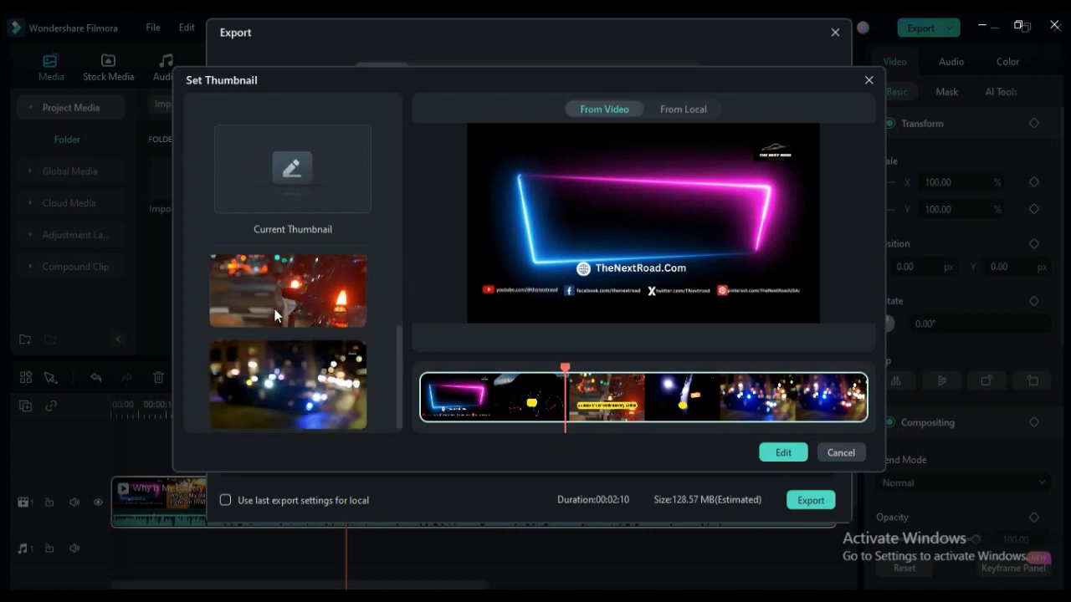
pyautogui.click(293, 372)
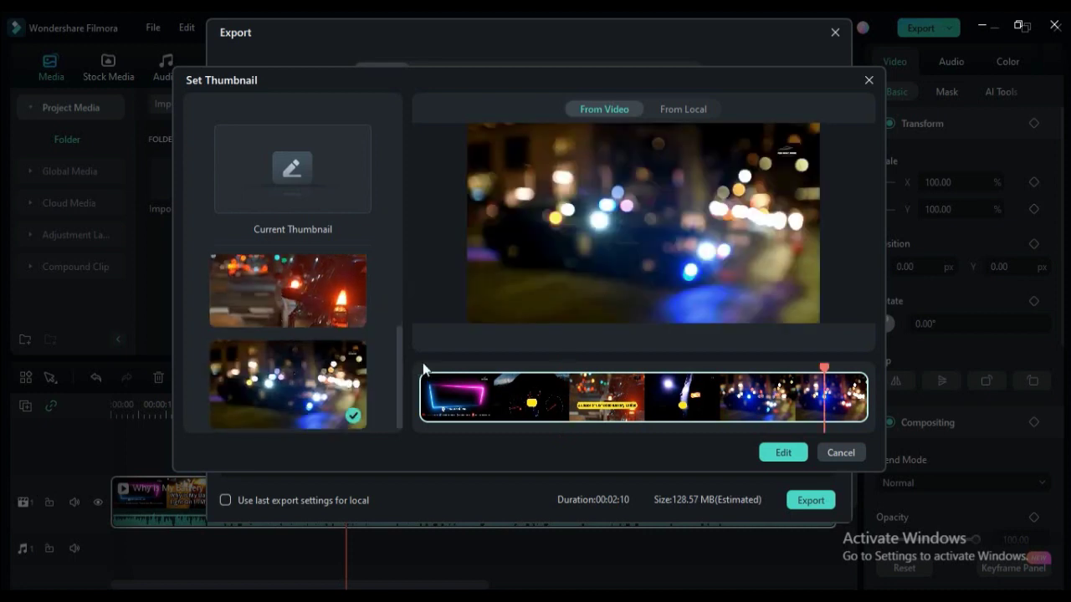
pyautogui.scroll(2, 316, 339)
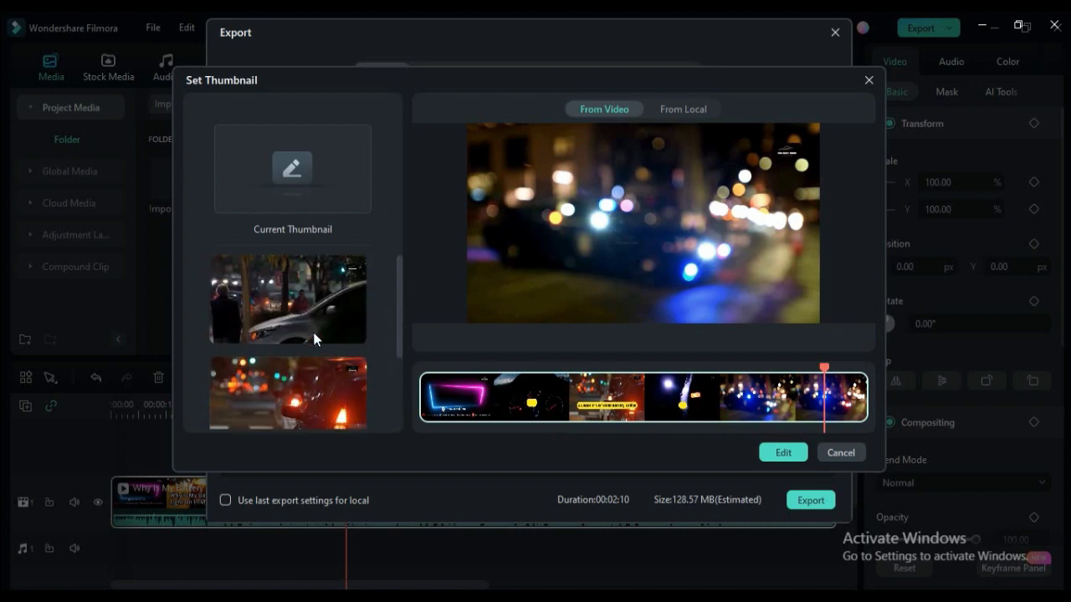
pyautogui.scroll(-2, 315, 339)
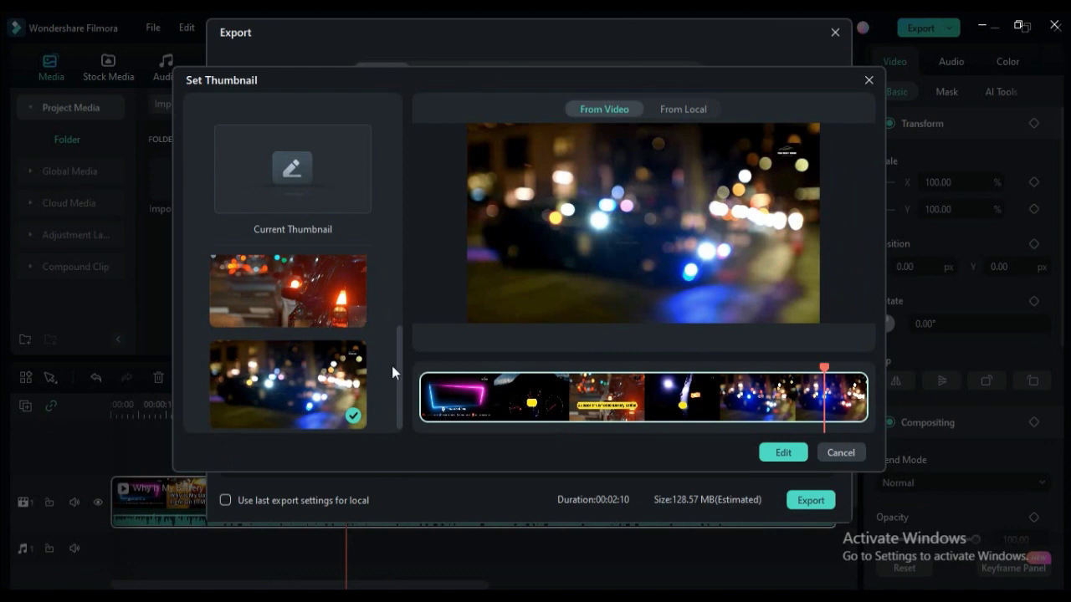
pyautogui.scroll(2, 318, 345)
pyautogui.scroll(-2, 326, 332)
pyautogui.click(782, 453)
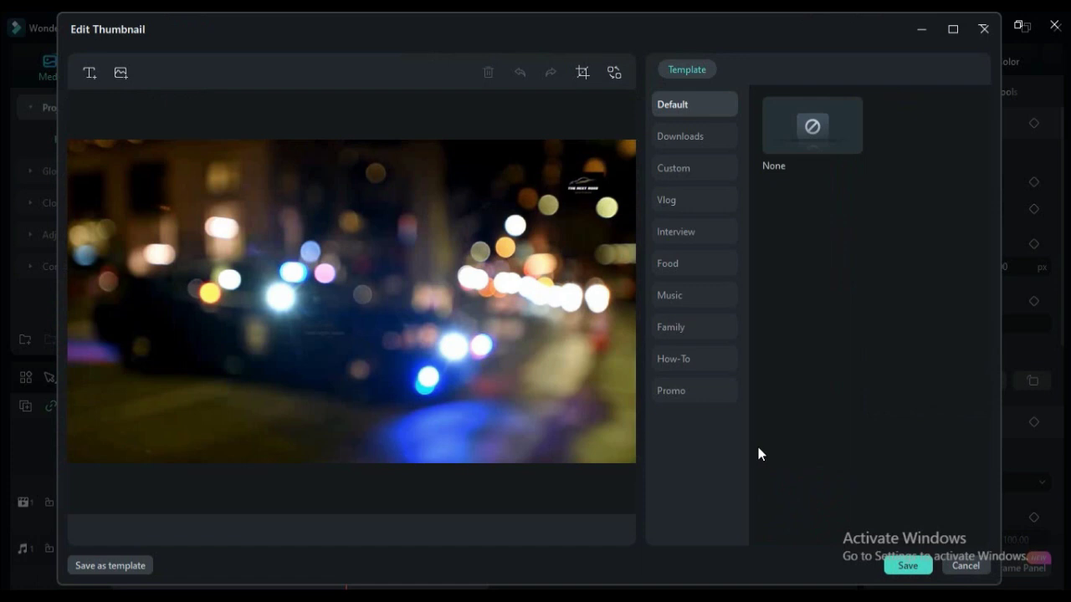
# Step: Try adding a default title and an image to the thumbnail
pyautogui.click(92, 75)
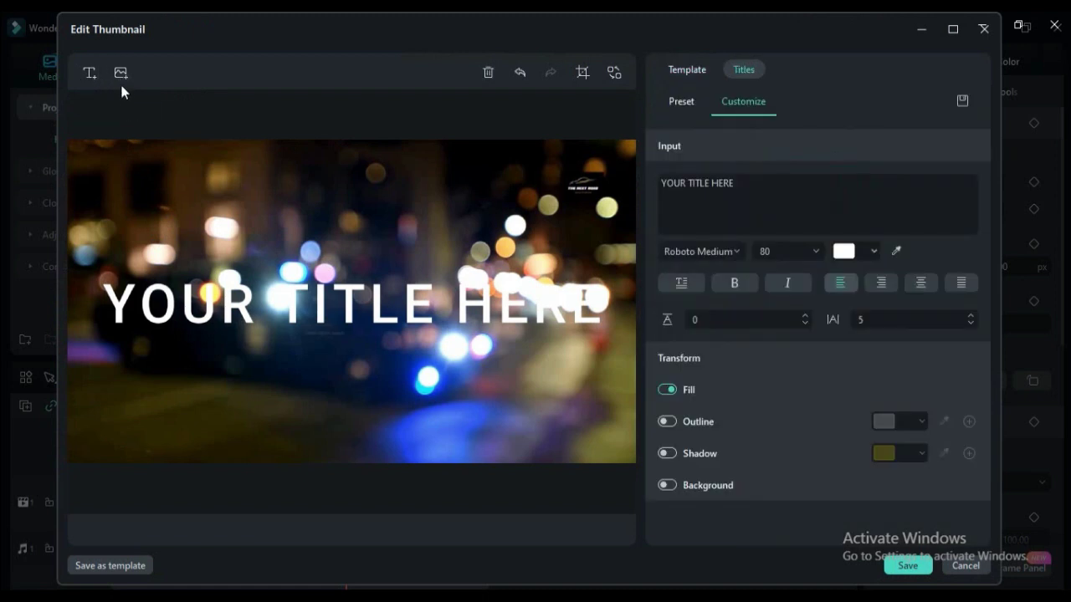
pyautogui.click(120, 73)
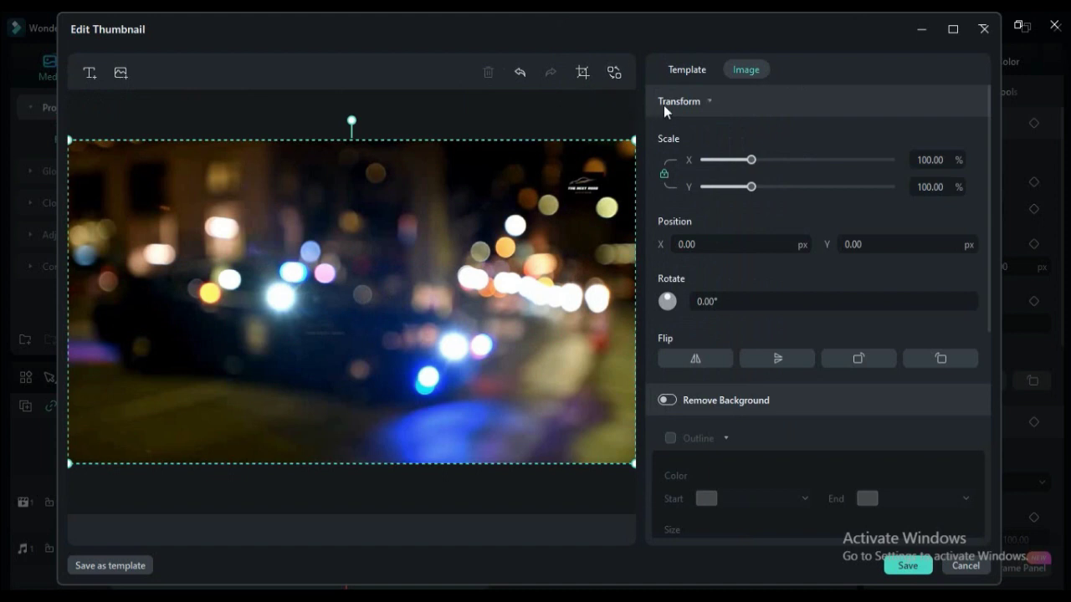
# Step: Examine the thumbnail templates in the Downloads, Custom, Vlog, Interview, Food, Music, Family, How-To and Promo categories
pyautogui.click(690, 71)
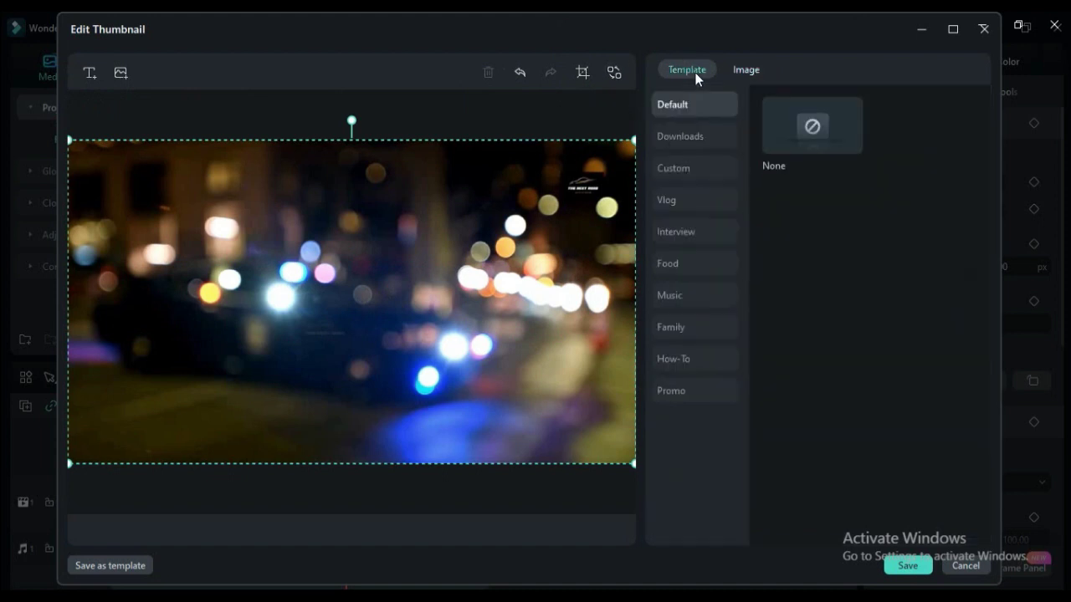
pyautogui.click(687, 136)
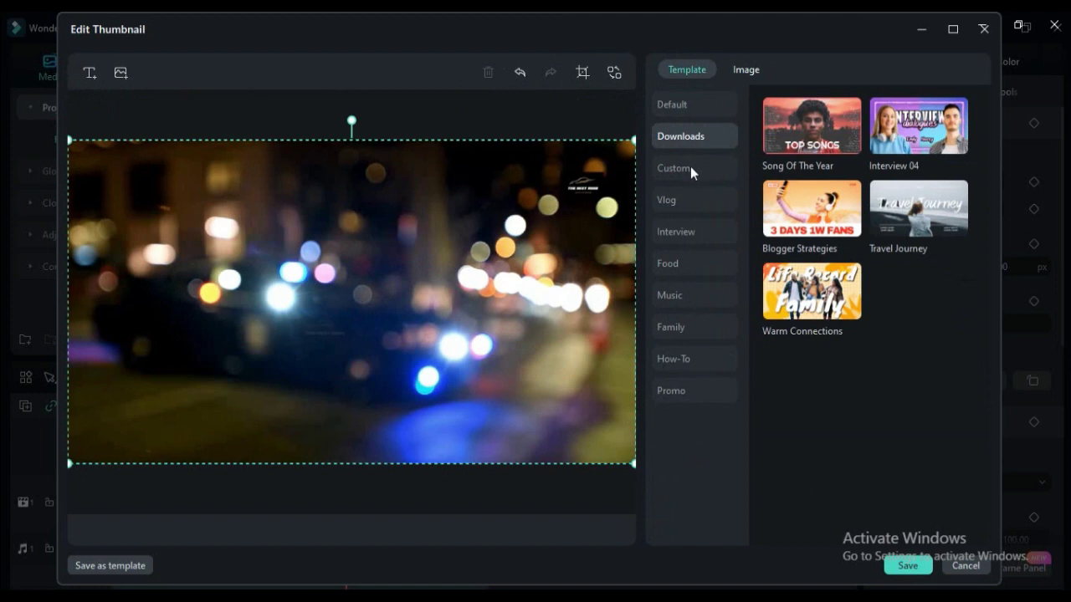
pyautogui.click(690, 167)
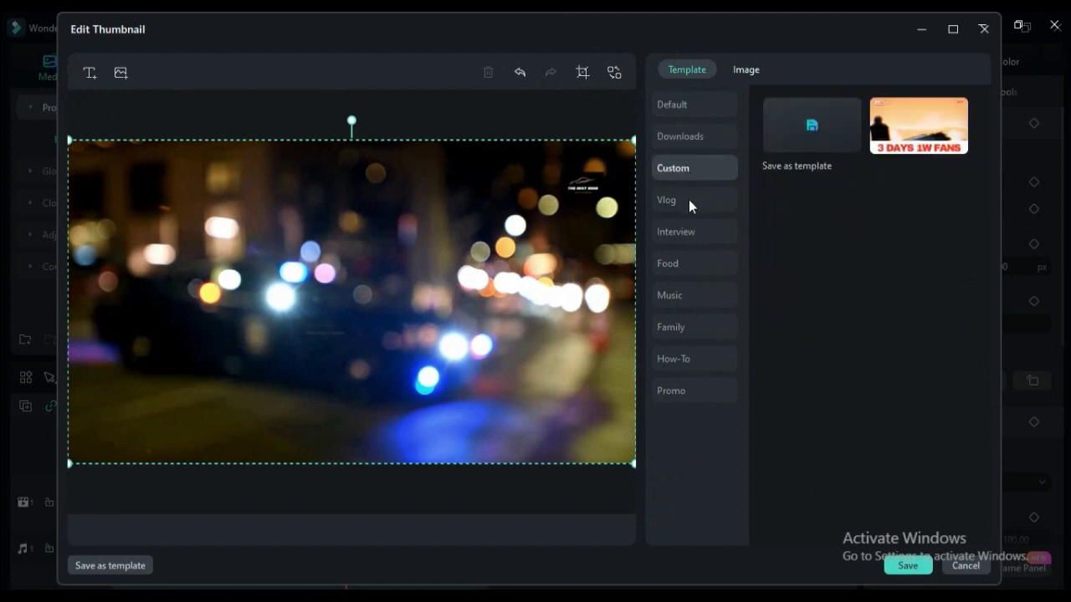
pyautogui.click(689, 199)
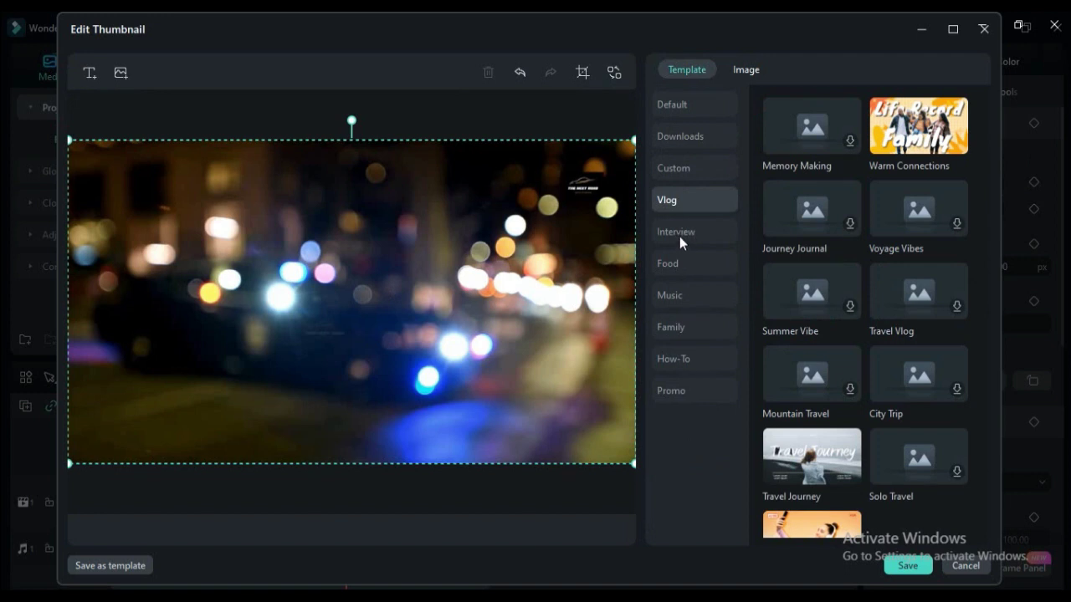
pyautogui.click(682, 230)
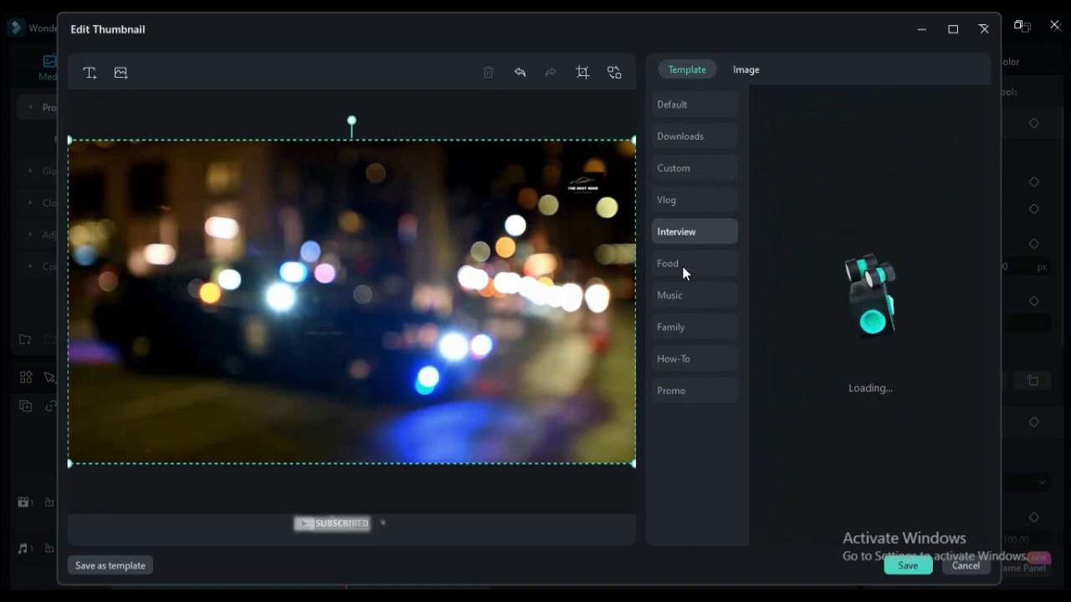
pyautogui.click(684, 266)
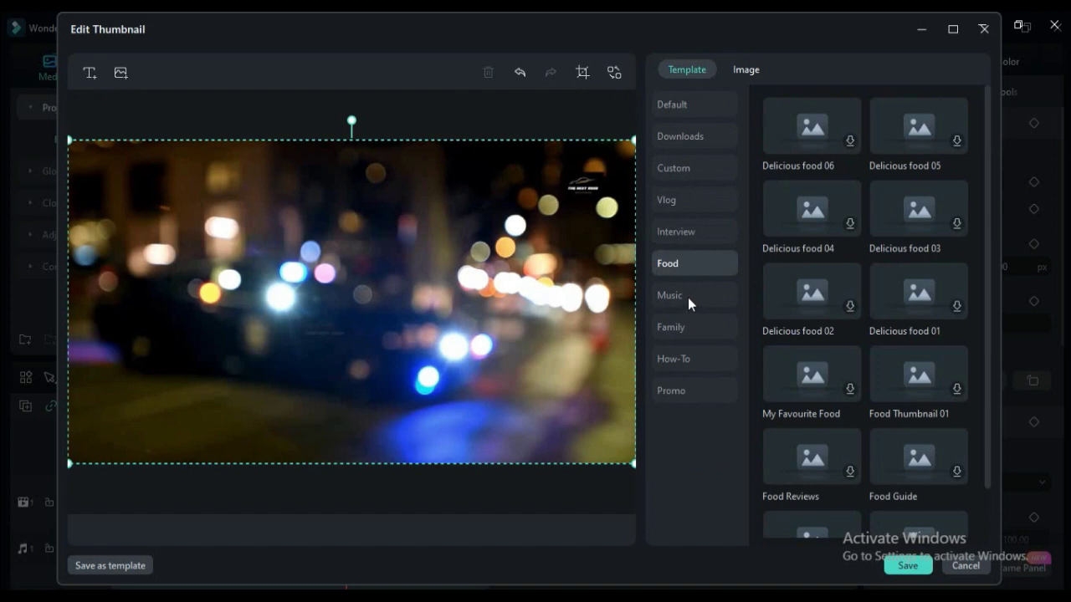
pyautogui.click(694, 298)
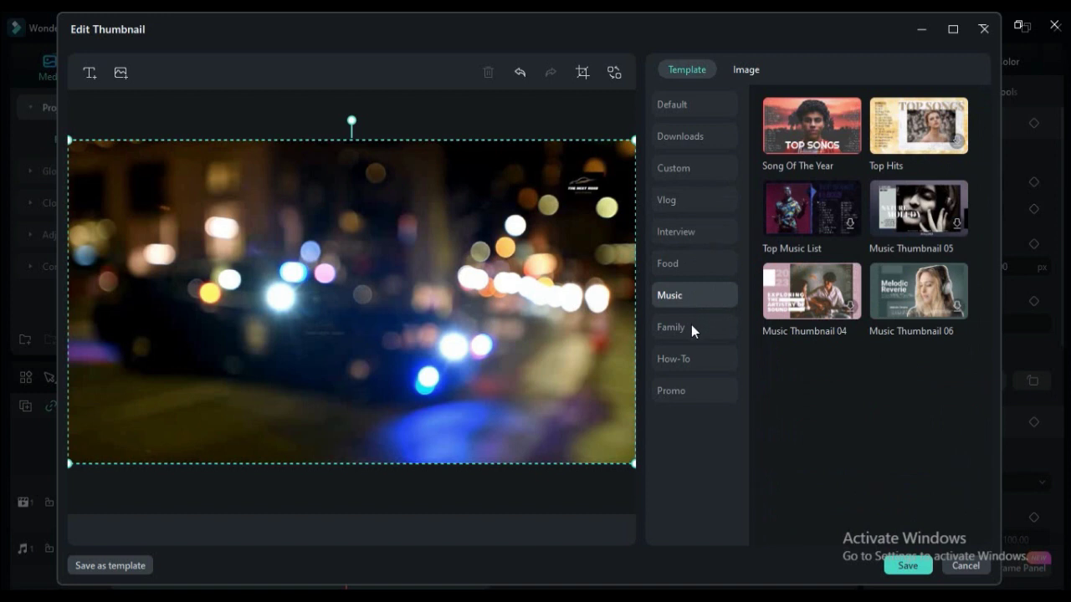
pyautogui.click(691, 328)
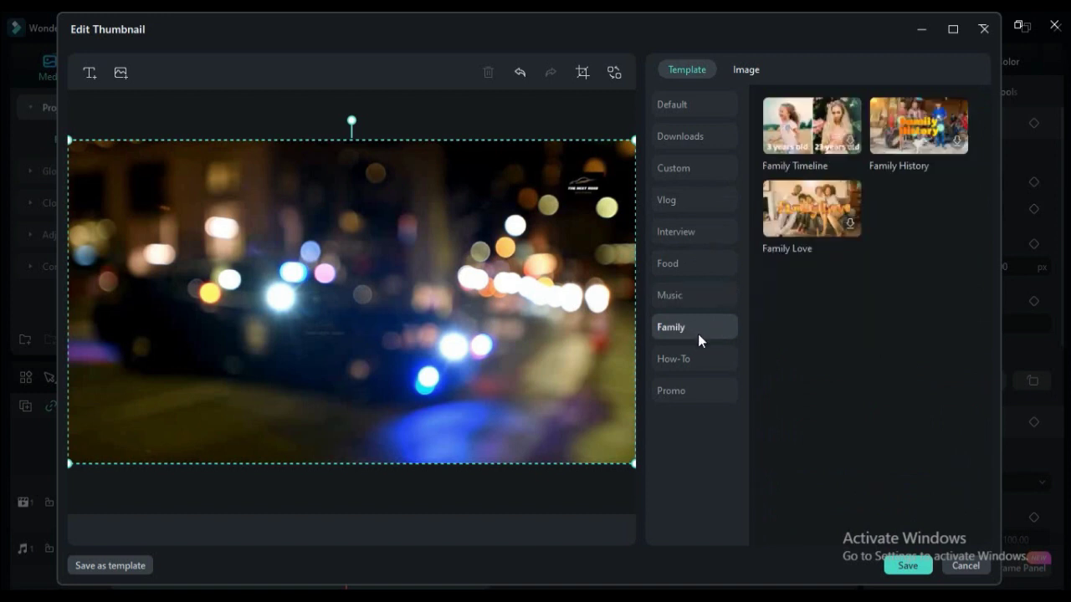
pyautogui.click(694, 364)
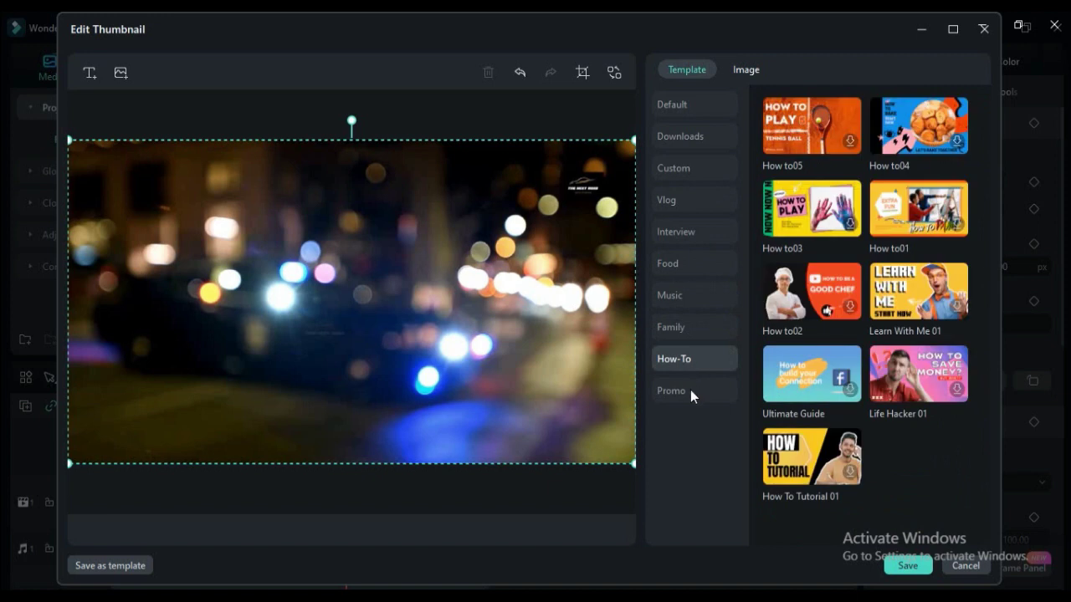
pyautogui.click(691, 391)
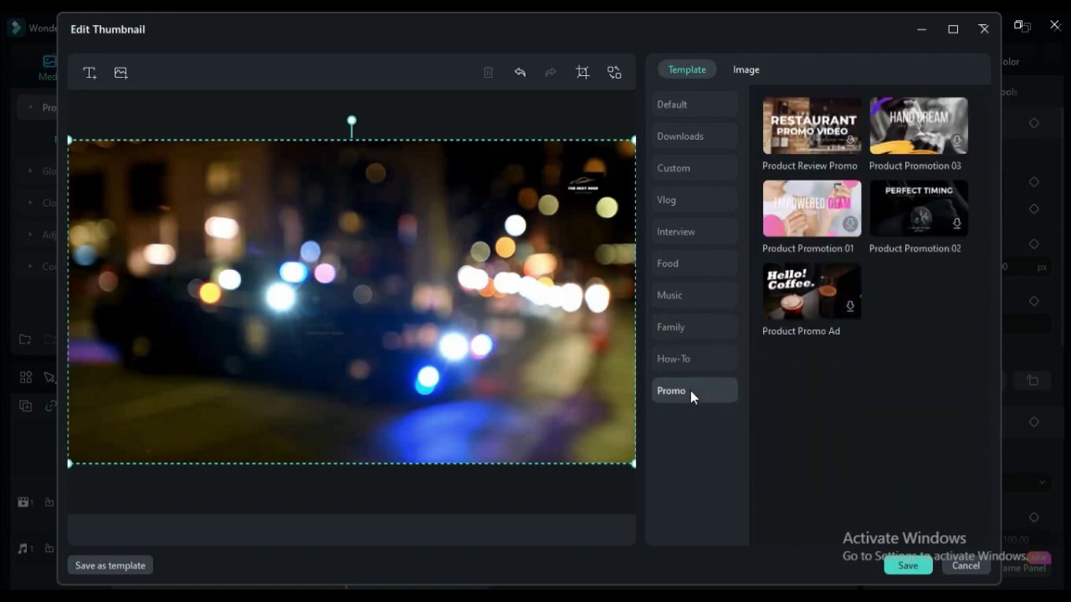
# Step: Apply the downloaded Song Of The Year template to the thumbnail
pyautogui.click(681, 171)
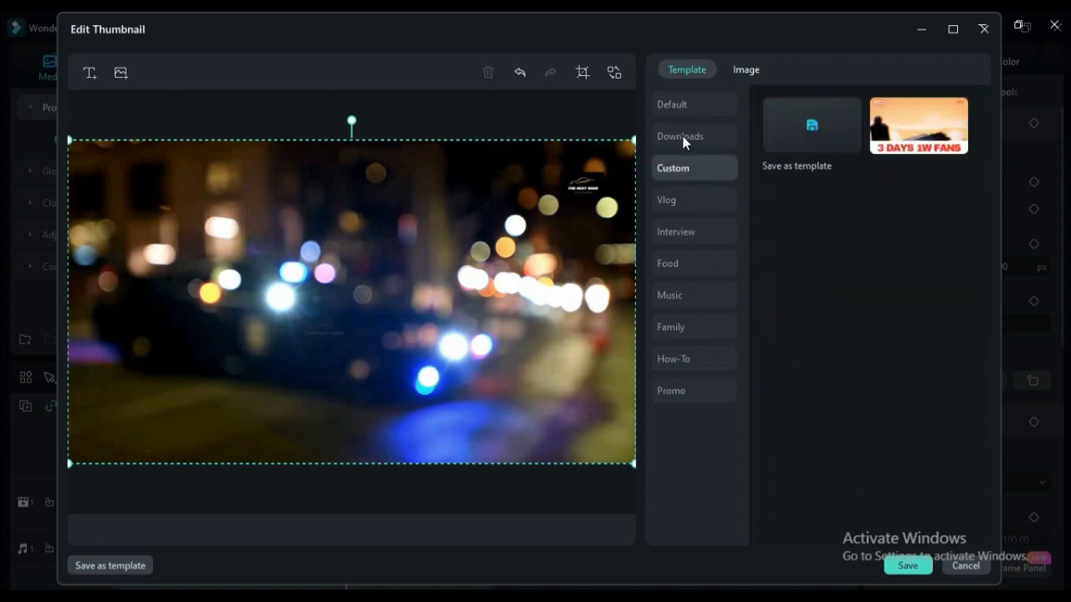
pyautogui.click(682, 136)
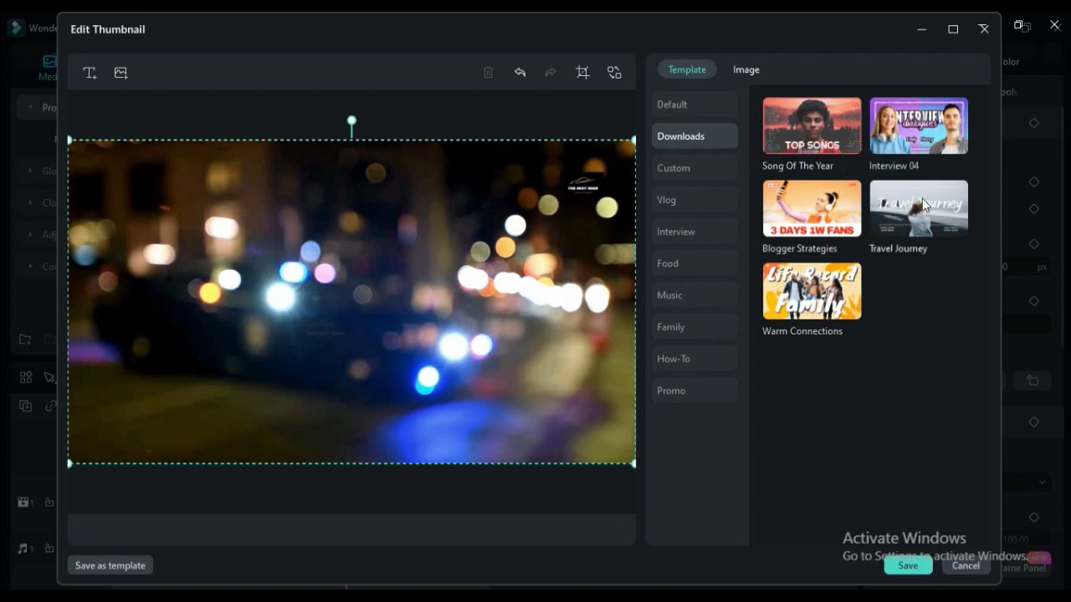
pyautogui.click(827, 127)
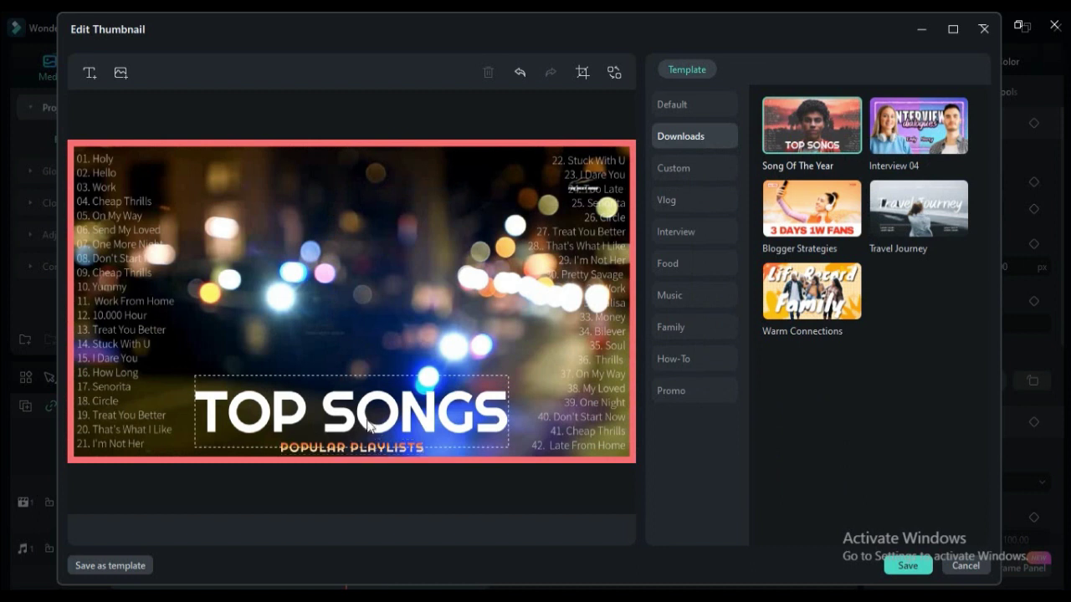
# Step: Delete the POPULAR PLAYLISTS subtitle and place TOP SONGS in the thumbnail's upper right half, narrowing its box to wrap onto two lines
pyautogui.moveTo(408, 414); pyautogui.dragTo(463, 245)
pyautogui.click(393, 446)
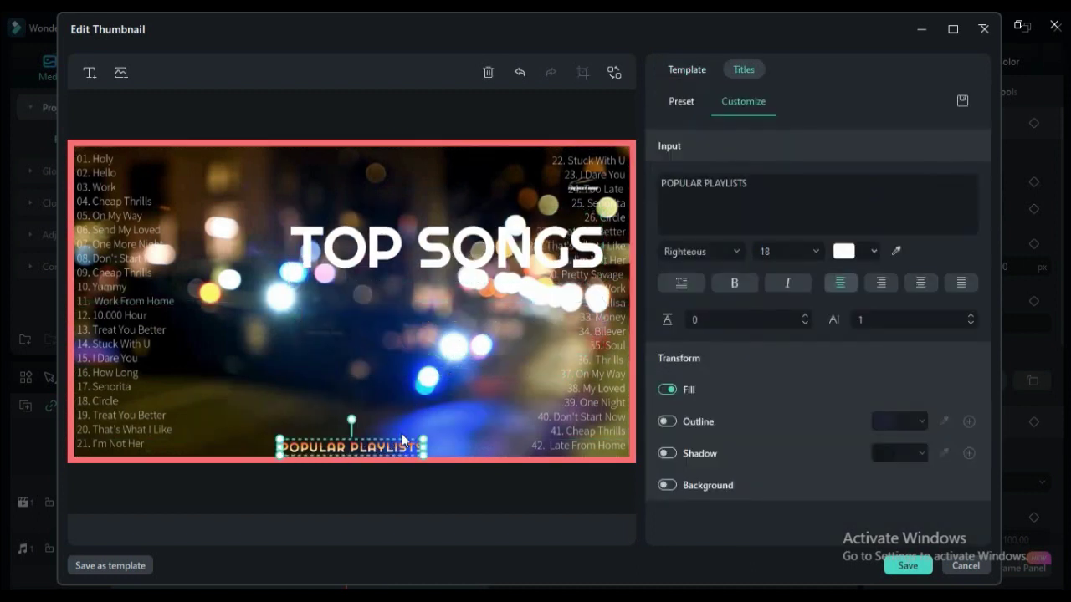
pyautogui.press('Delete')
pyautogui.moveTo(402, 232); pyautogui.dragTo(397, 223)
pyautogui.moveTo(294, 233); pyautogui.dragTo(363, 234)
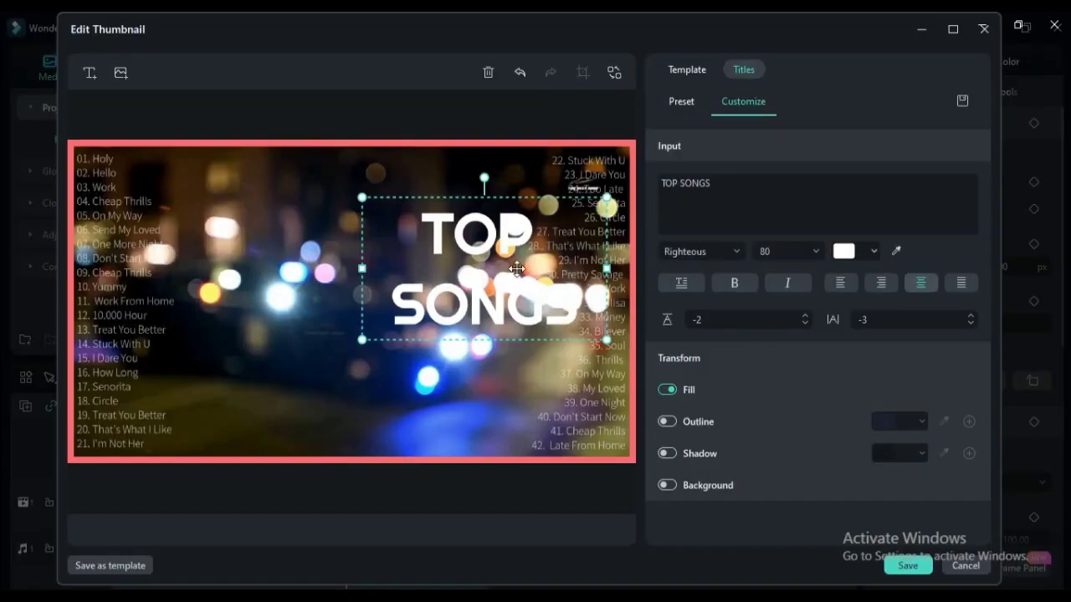
# Step: Replace the TOP SONGS text with "Create AI Thumbnail Using Filmora 13"
pyautogui.doubleClick(517, 268)
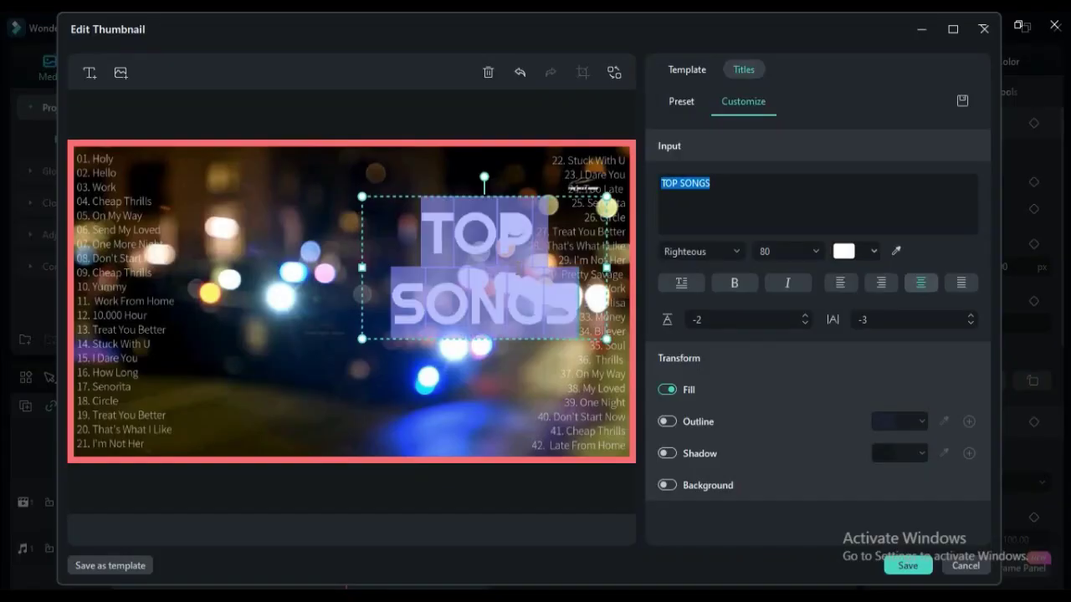
pyautogui.write('Create AI Thumbnail Using Filmora 13')
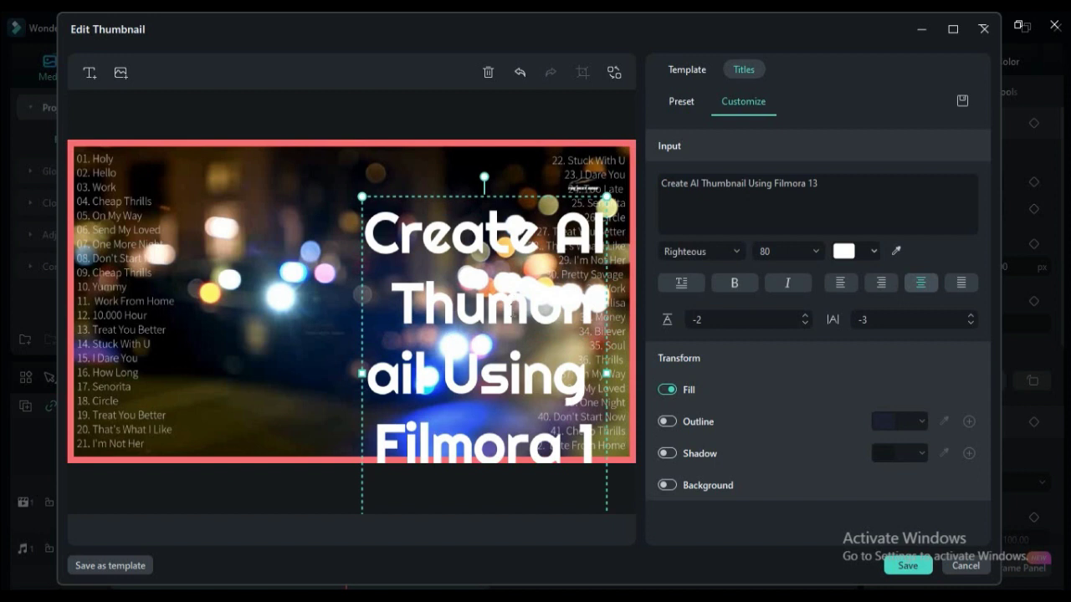
pyautogui.press('BackSpace')
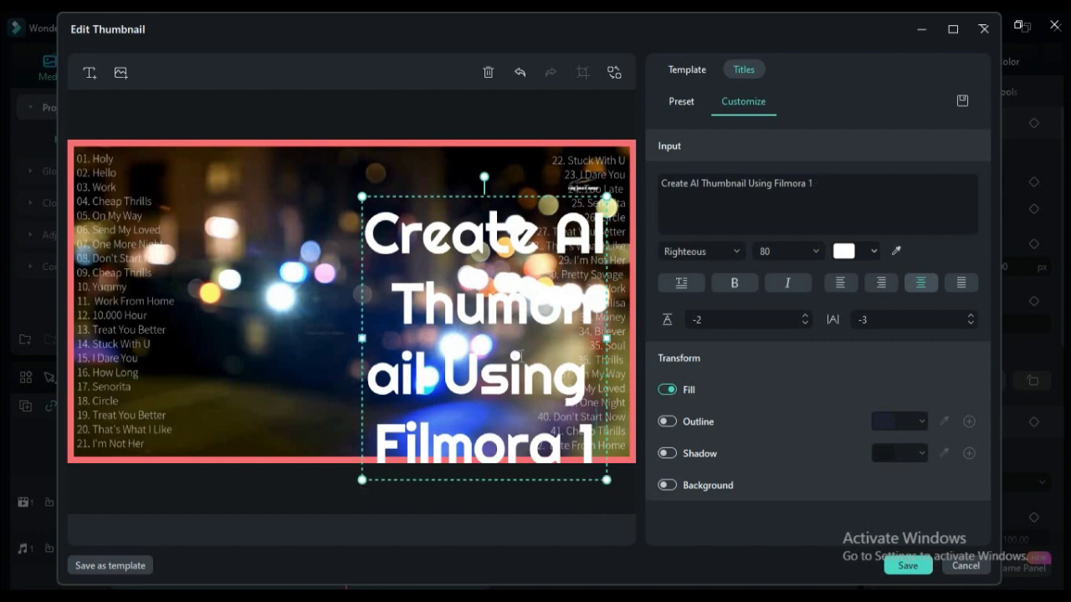
pyautogui.write('3')
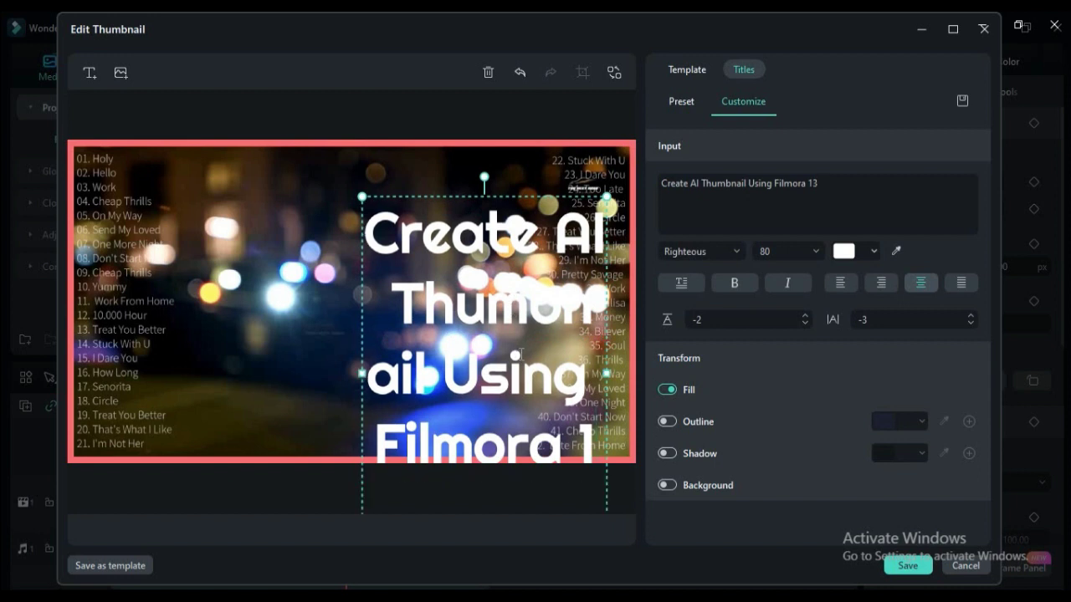
# Step: Set the new title's font size to 68 and move it up so all four lines fit inside the thumbnail
pyautogui.click(818, 251)
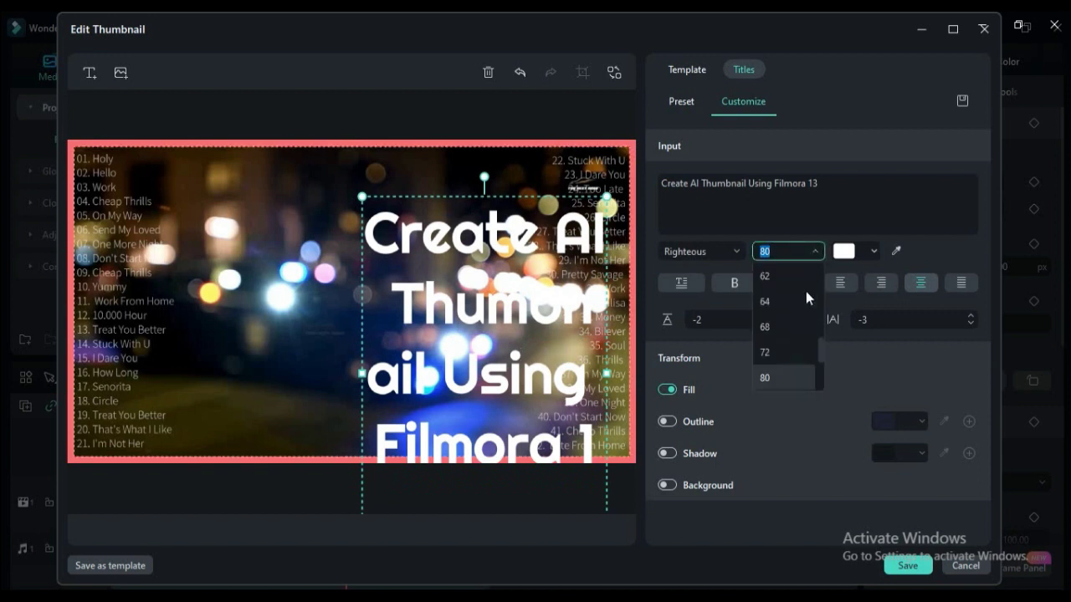
pyautogui.click(772, 326)
pyautogui.moveTo(514, 351); pyautogui.dragTo(486, 273)
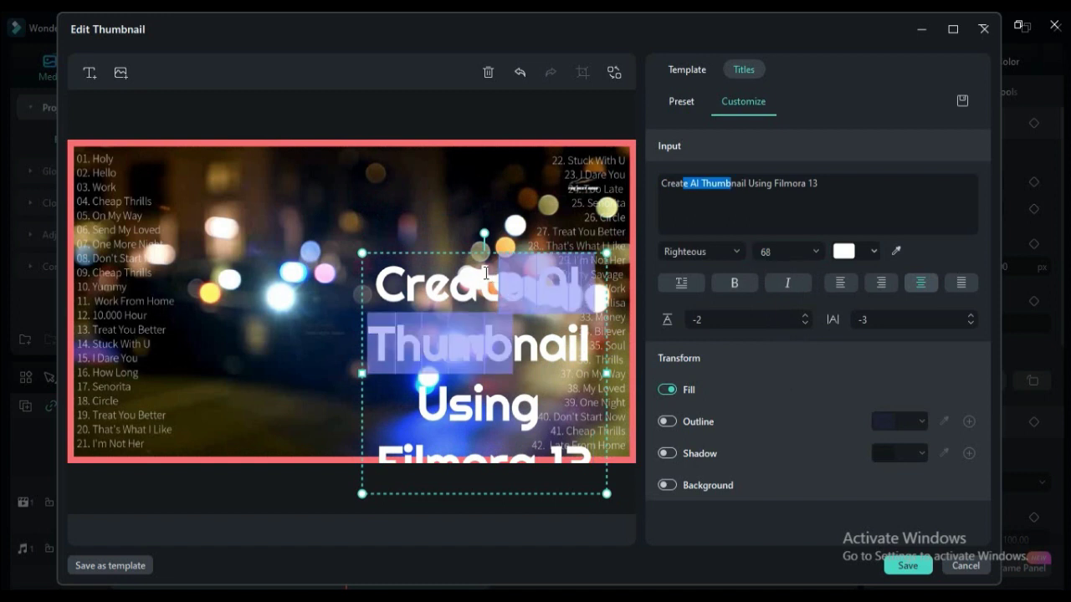
pyautogui.click(357, 223)
pyautogui.moveTo(428, 307); pyautogui.dragTo(420, 251)
# Step: Add the image file 2024-03-04_235513 to the thumbnail
pyautogui.click(230, 258)
pyautogui.click(121, 74)
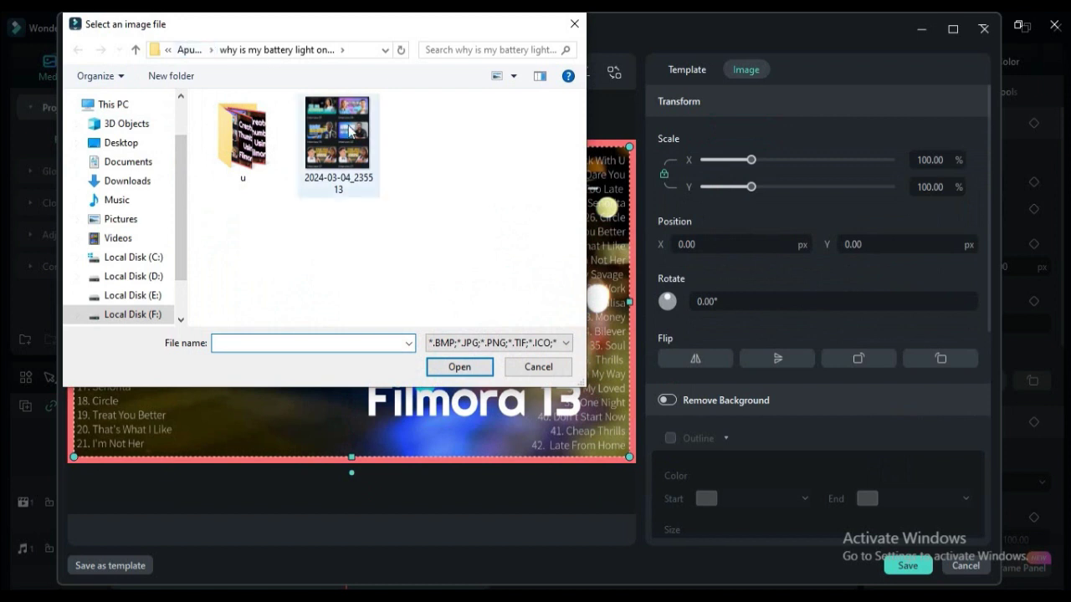
pyautogui.click(373, 194)
pyautogui.click(462, 375)
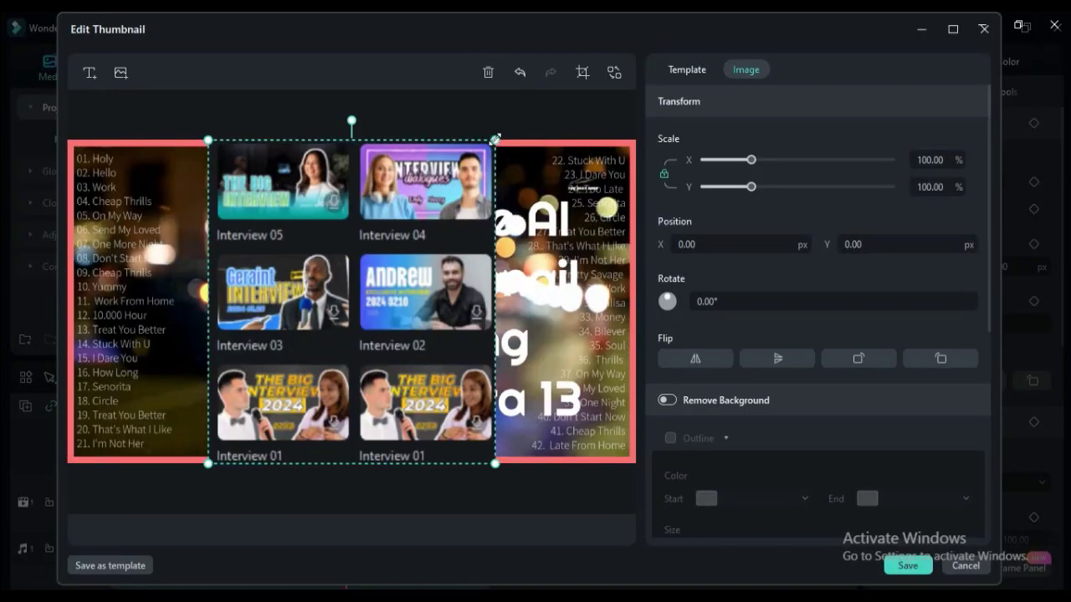
# Step: Scale the added image to about 93% and place it in the thumbnail's left half, at about X -478, Y 0
pyautogui.moveTo(496, 141); pyautogui.dragTo(452, 186)
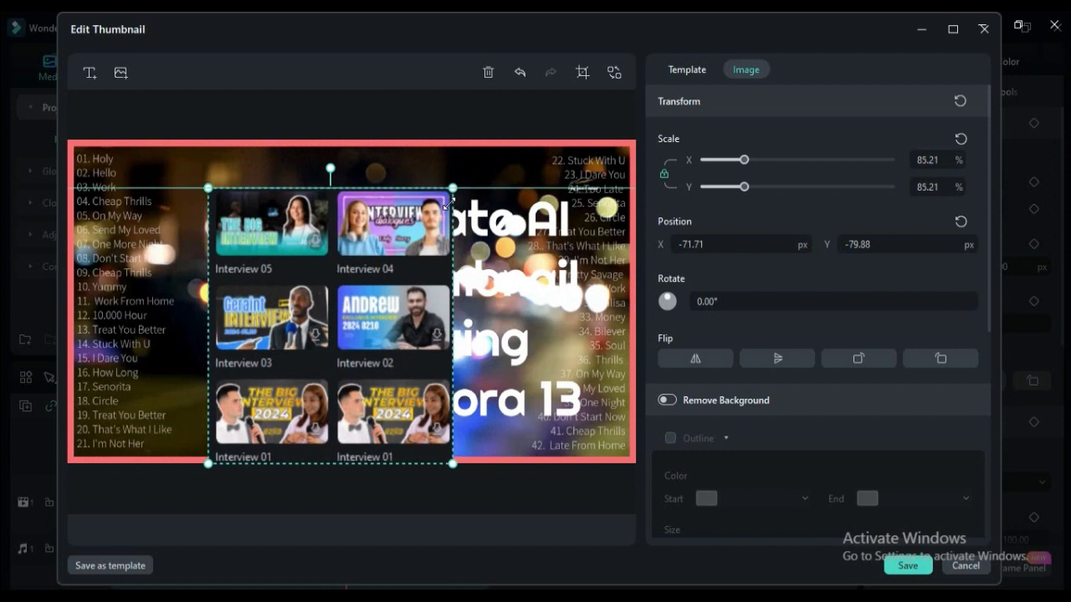
pyautogui.moveTo(351, 270); pyautogui.dragTo(241, 244)
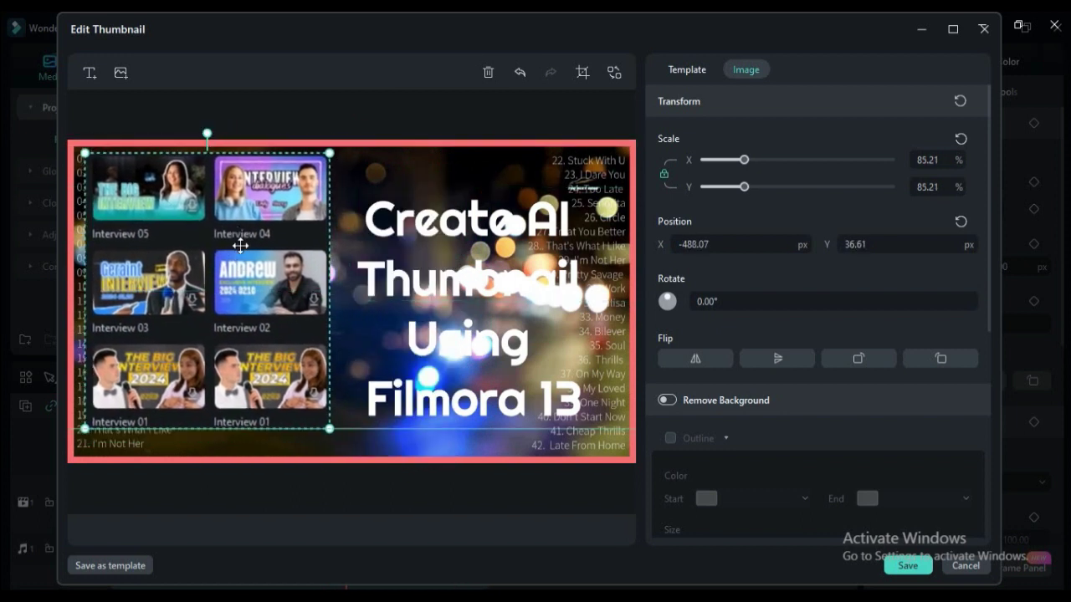
pyautogui.moveTo(329, 430); pyautogui.dragTo(332, 449)
pyautogui.hotkey('ctrl', 'z')
pyautogui.moveTo(157, 268); pyautogui.dragTo(150, 268)
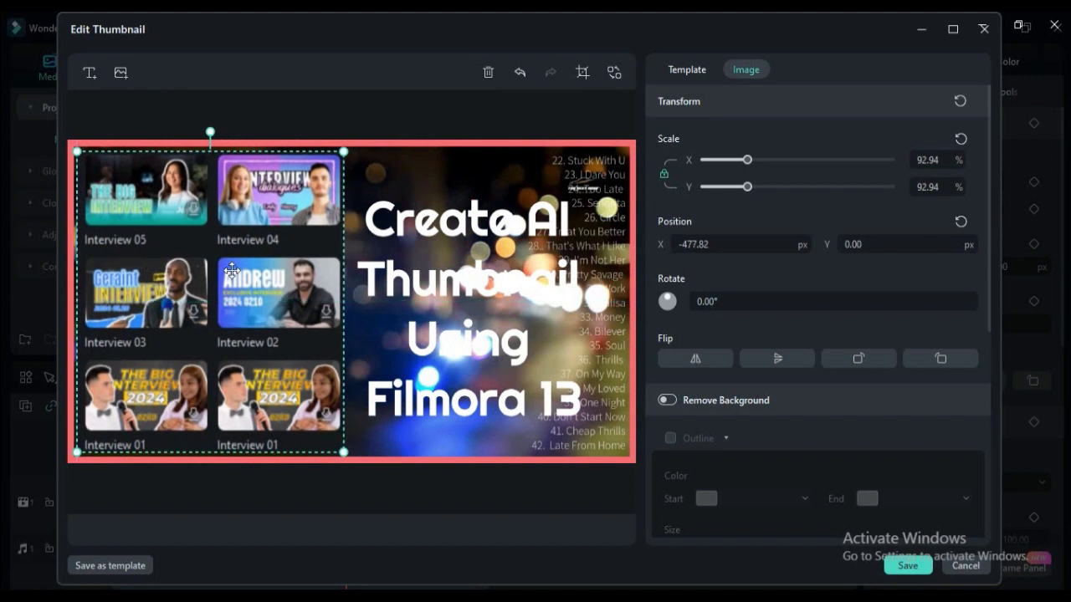
pyautogui.scroll(-4, 832, 397)
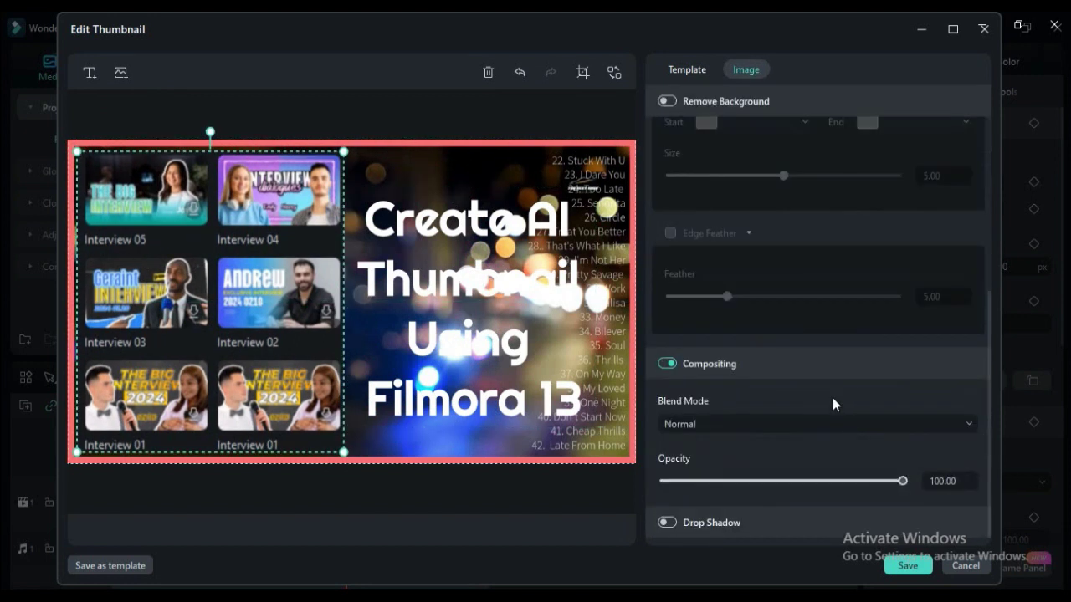
pyautogui.scroll(1, 832, 397)
pyautogui.scroll(-1, 834, 402)
pyautogui.scroll(5, 836, 404)
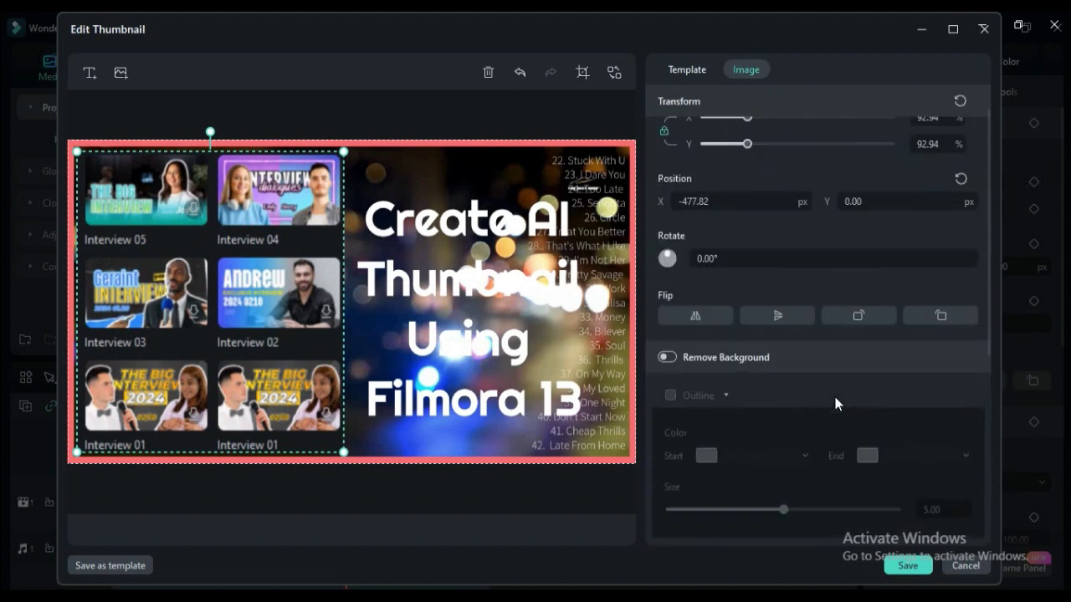
pyautogui.scroll(1, 835, 404)
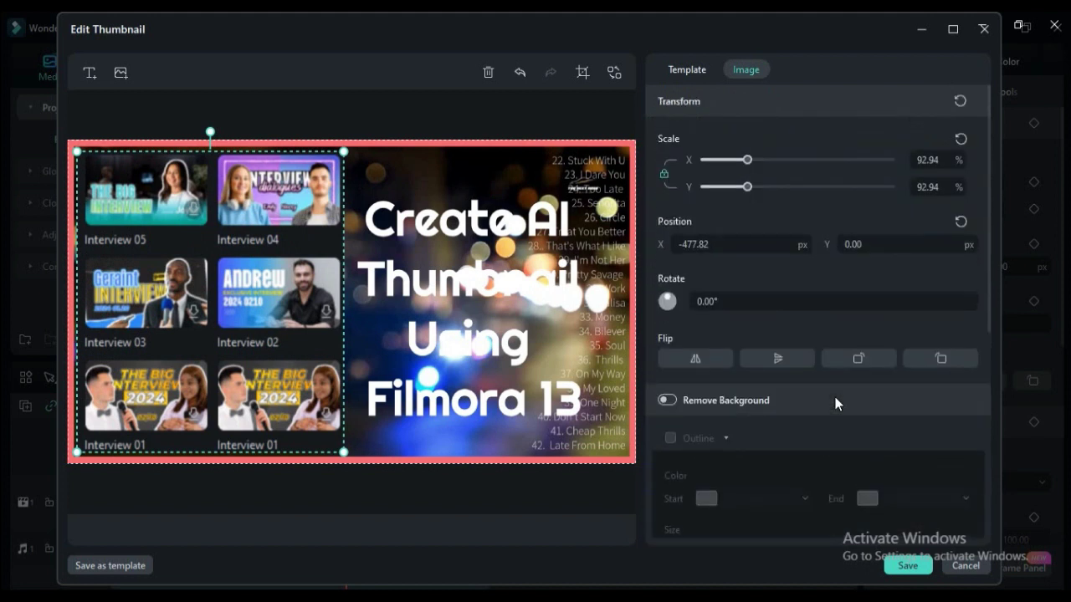
# Step: Turn on the background of the Create AI Thumbnail Using Filmora 13 title and set its opacity to 91%
pyautogui.click(423, 295)
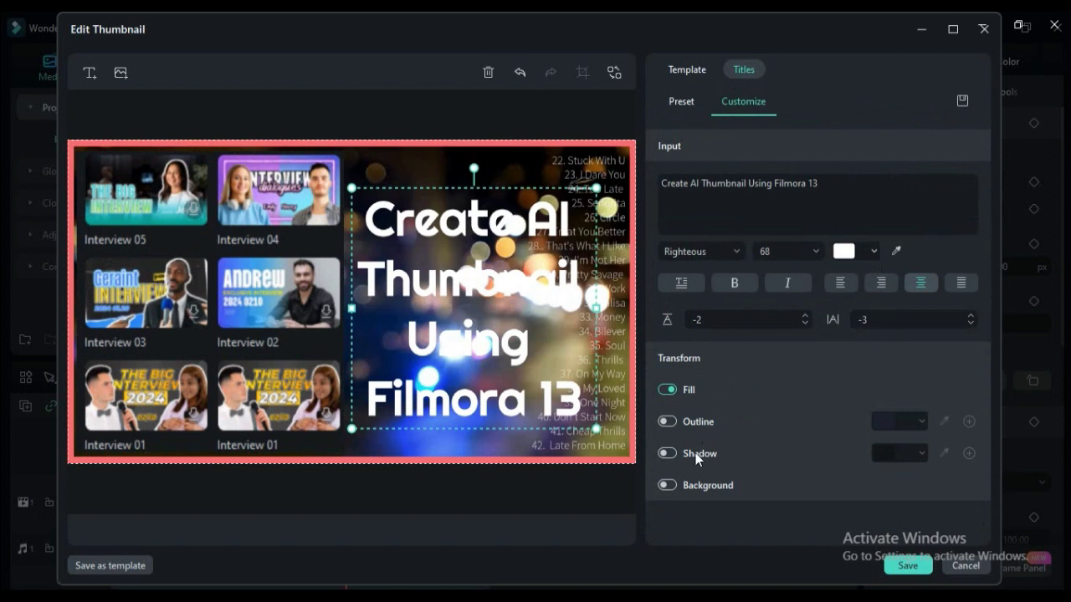
pyautogui.click(671, 486)
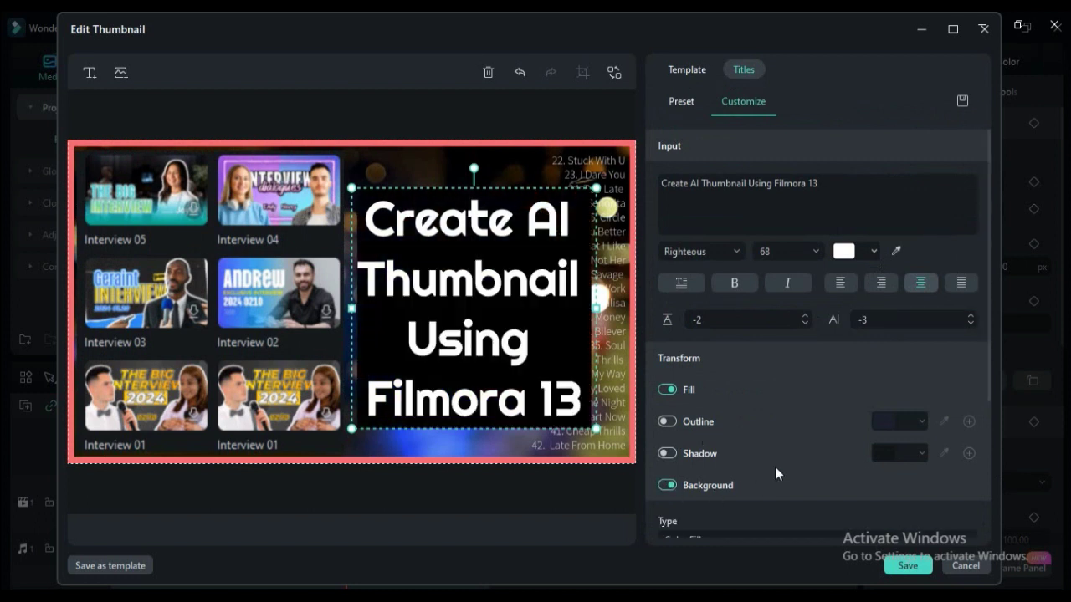
pyautogui.scroll(-2, 775, 467)
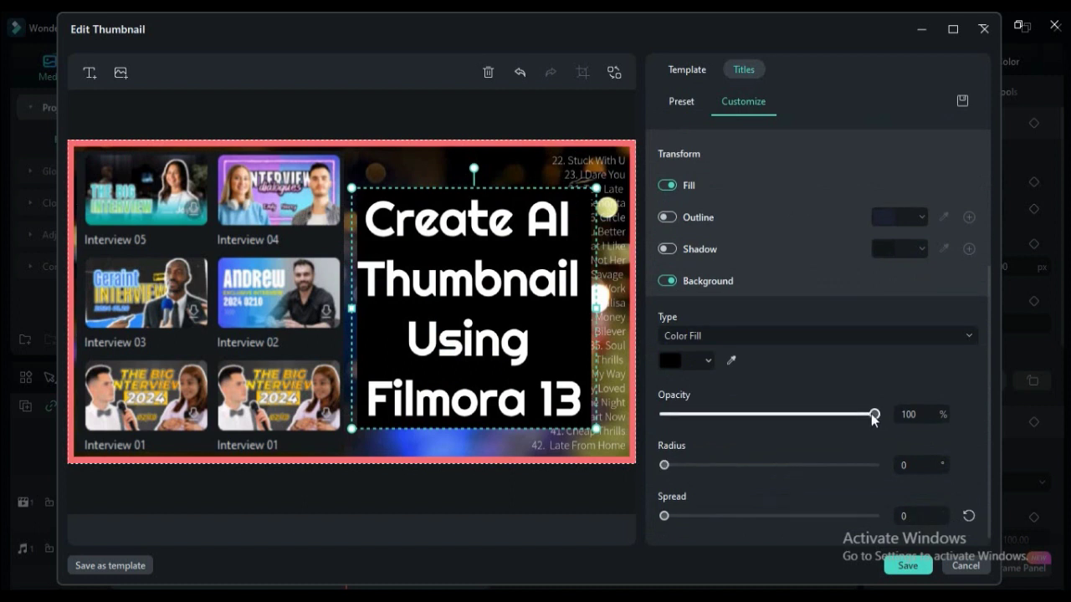
pyautogui.moveTo(873, 419); pyautogui.dragTo(857, 420)
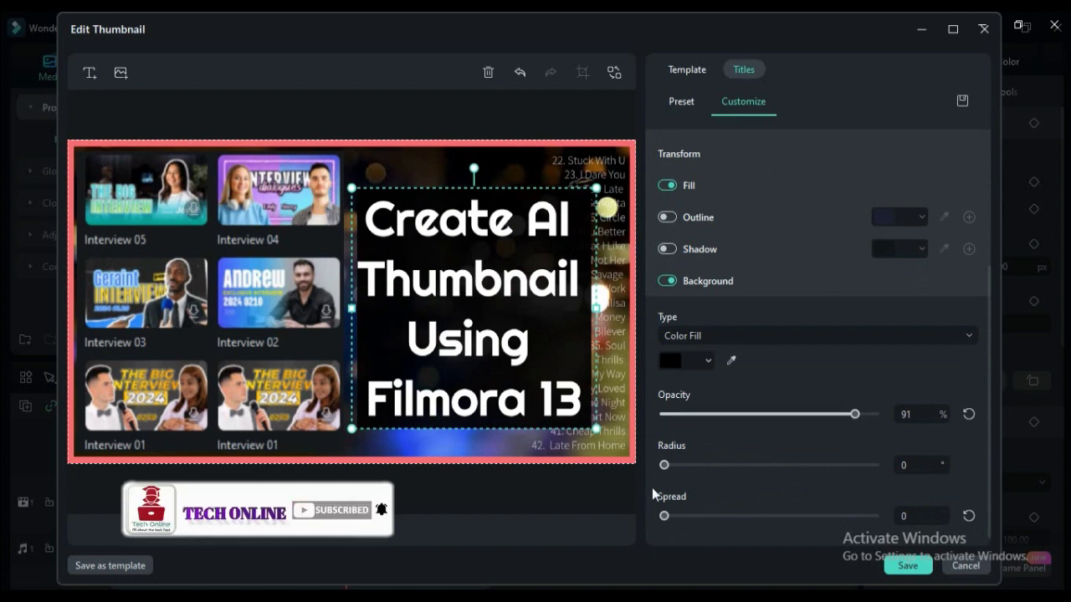
# Step: Try light orange, dark brown and dark green as the title's background colour
pyautogui.click(709, 362)
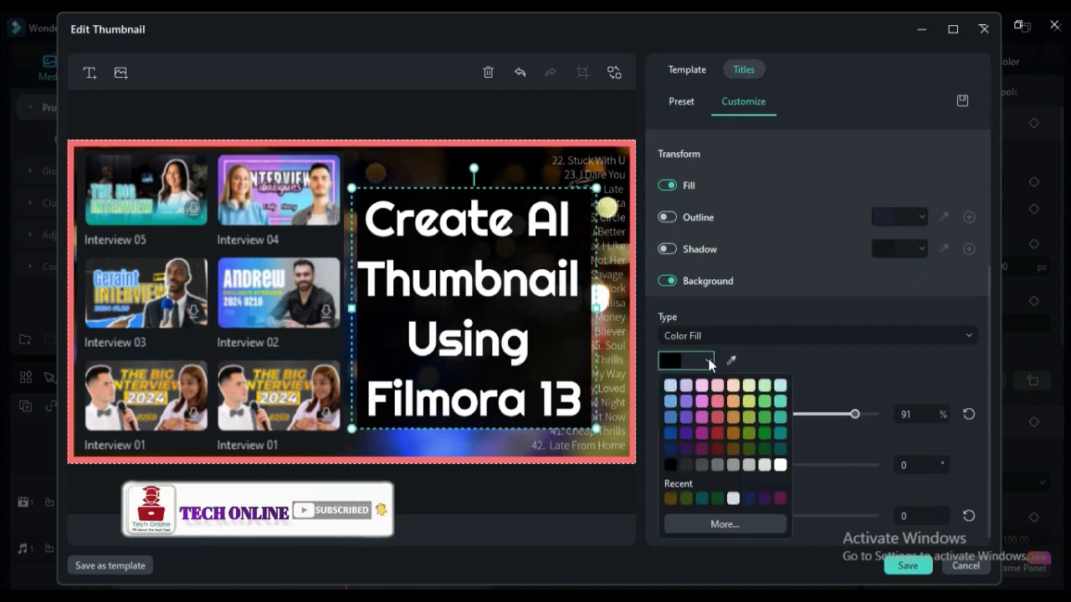
pyautogui.click(733, 420)
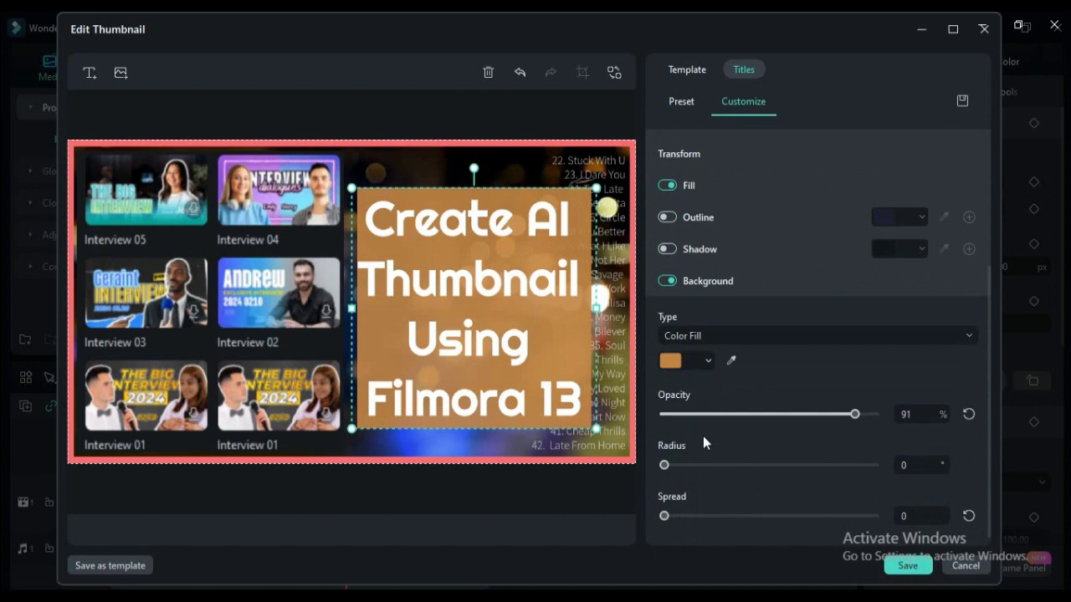
pyautogui.click(708, 362)
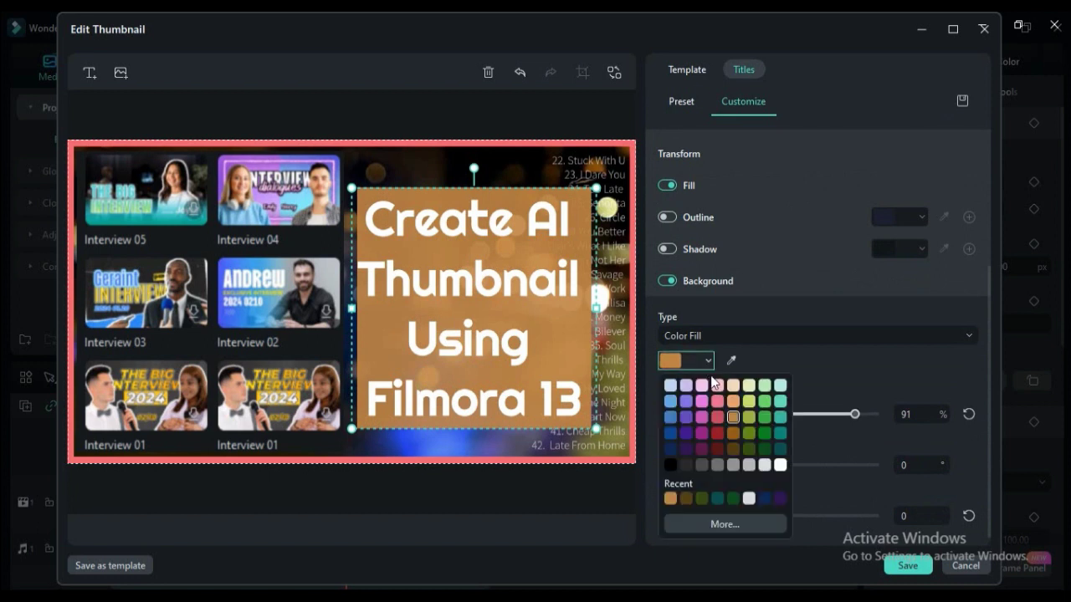
pyautogui.click(733, 450)
pyautogui.click(708, 356)
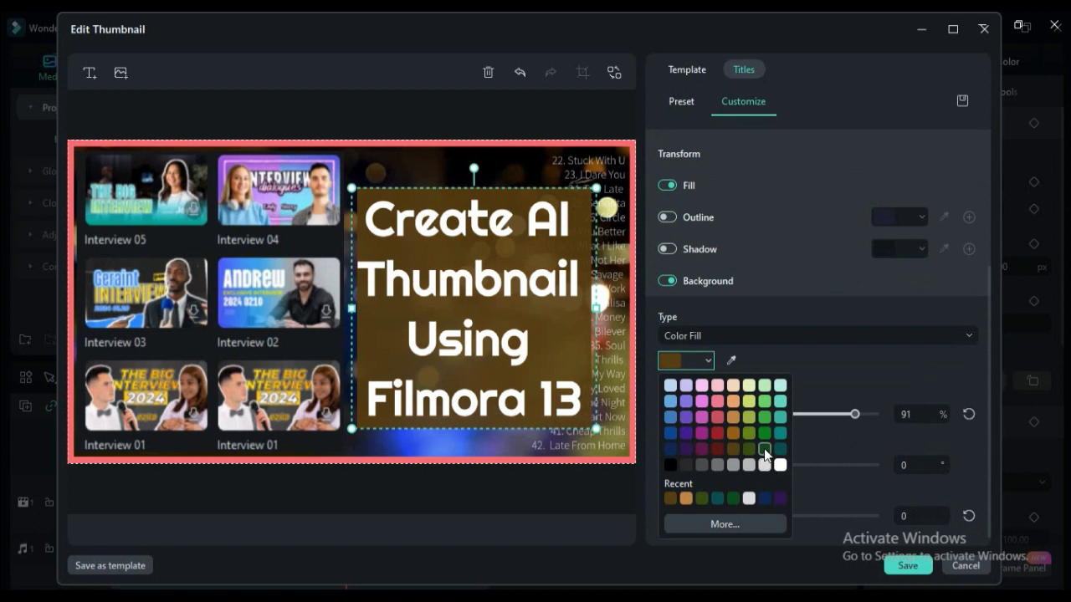
pyautogui.click(761, 451)
# Step: Set the title's background colour to dark red
pyautogui.click(708, 362)
pyautogui.click(716, 449)
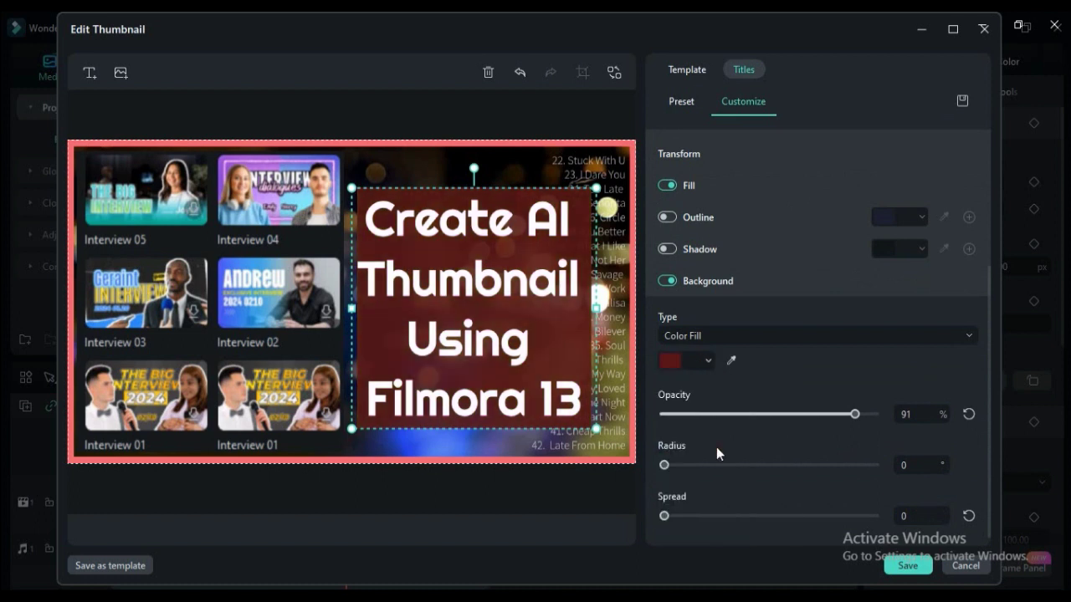
# Step: Turn on the title's outline and colour it light orange after trying pink and dark grey
pyautogui.click(667, 216)
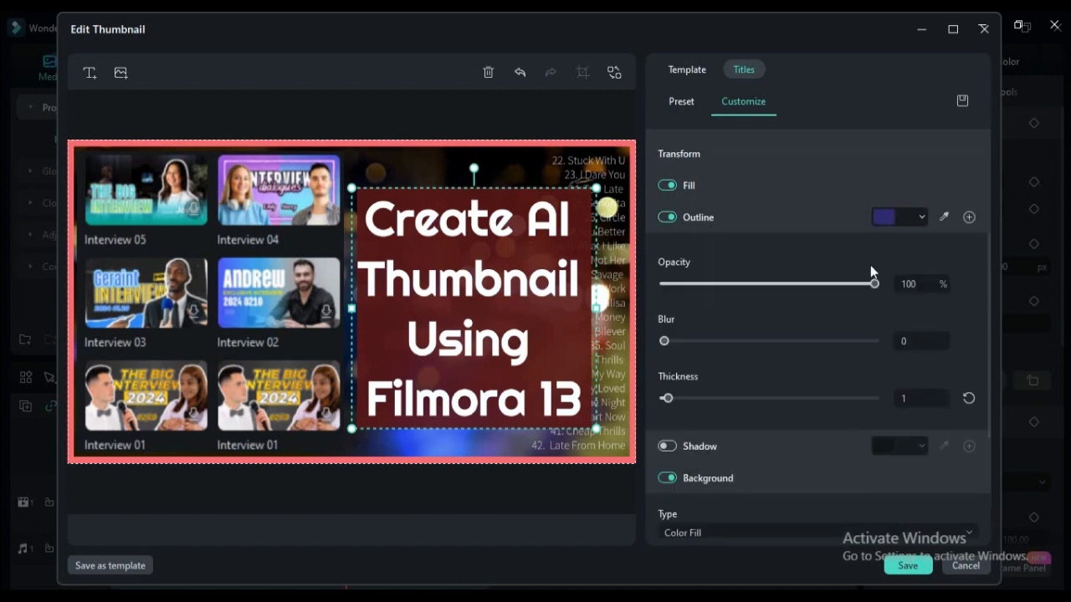
pyautogui.click(911, 217)
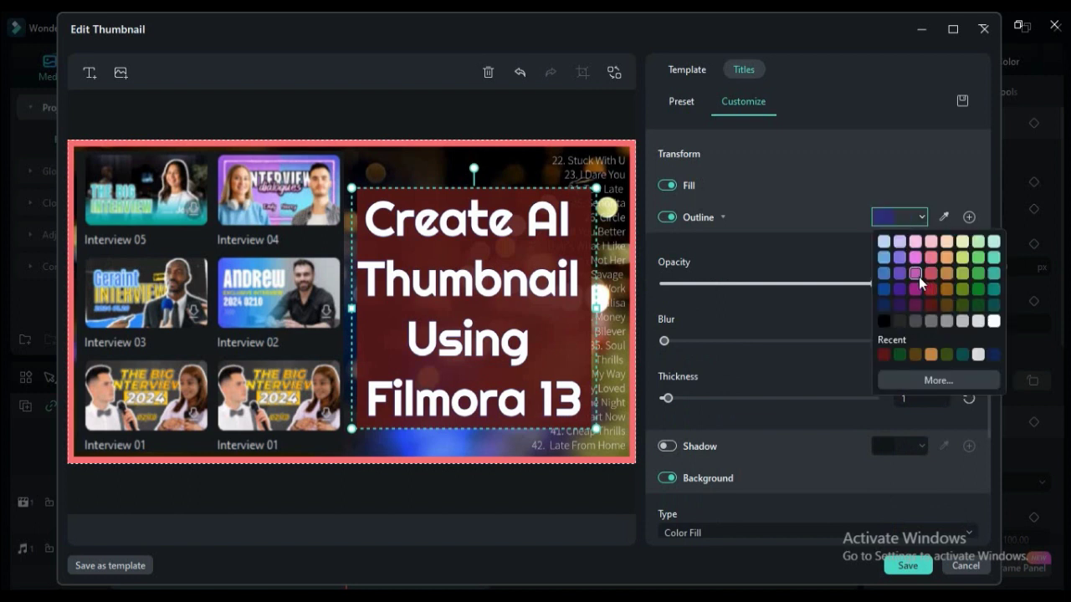
pyautogui.click(919, 277)
pyautogui.click(902, 219)
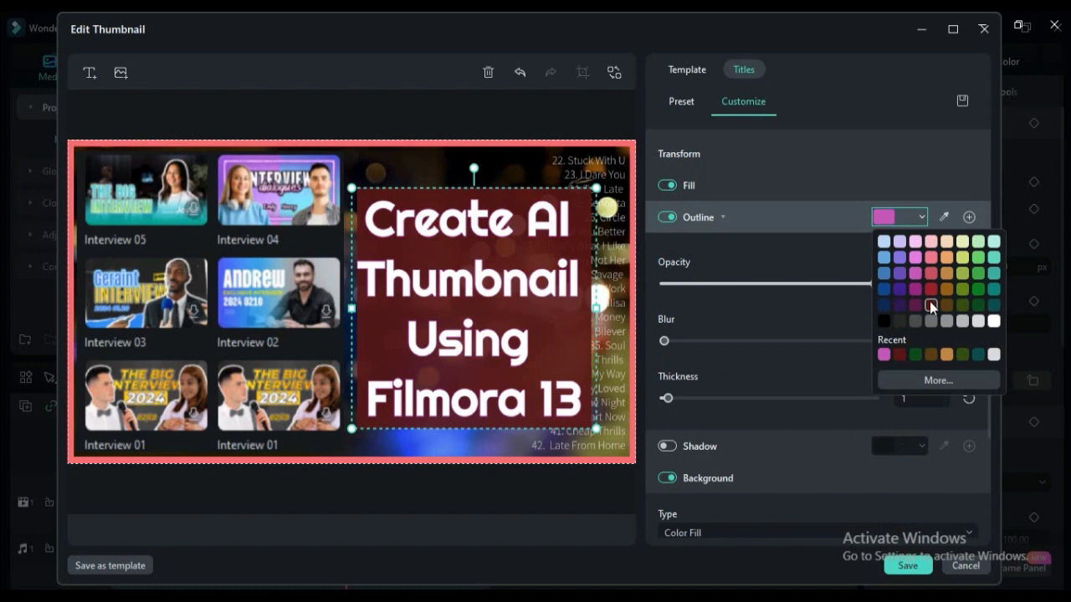
pyautogui.click(898, 320)
pyautogui.click(902, 211)
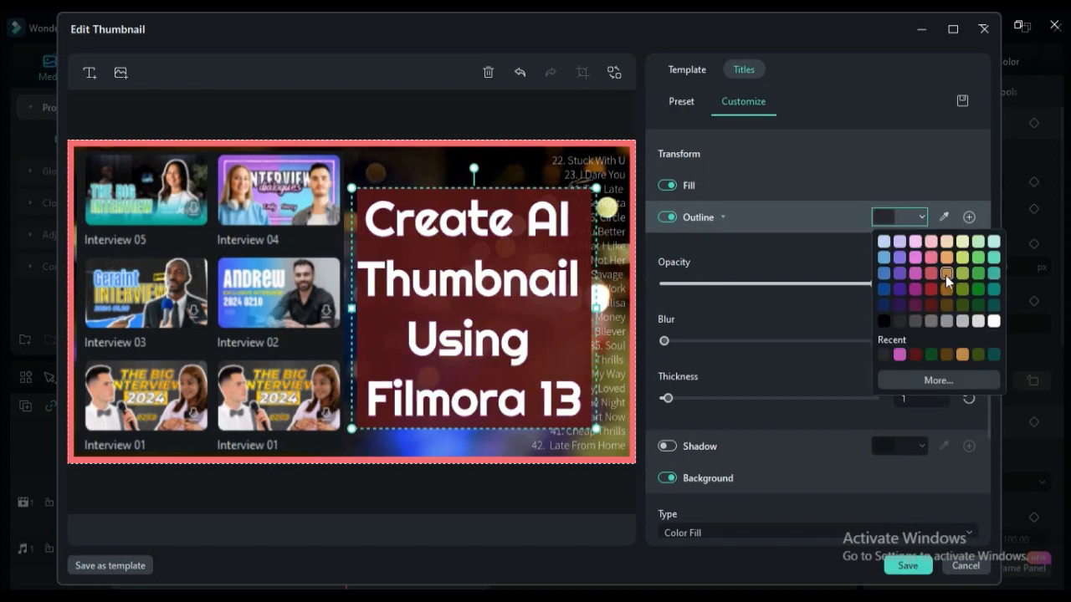
pyautogui.click(945, 275)
# Step: Try other outline opacity and blur values, restore them to 100% and 0, and set the outline thickness to 12
pyautogui.click(740, 284)
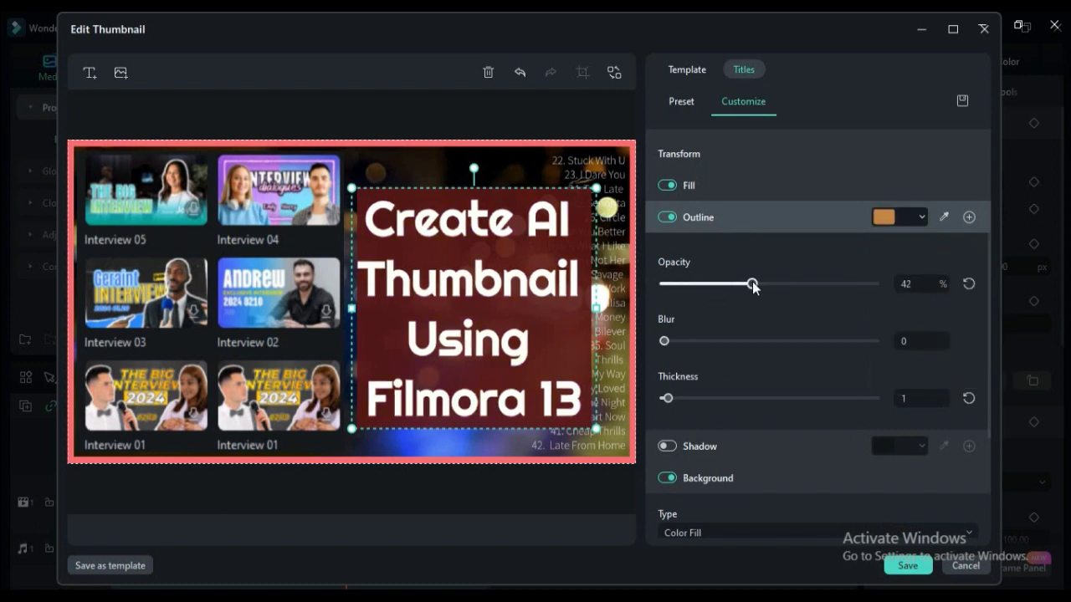
pyautogui.moveTo(842, 285); pyautogui.dragTo(894, 285)
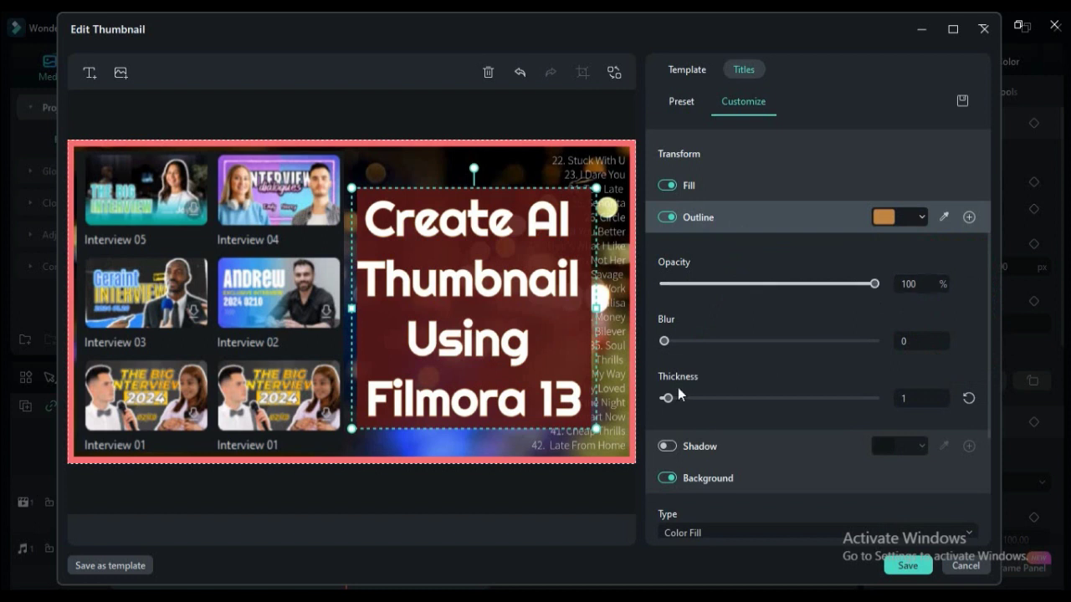
pyautogui.click(723, 341)
pyautogui.click(662, 342)
pyautogui.moveTo(667, 398); pyautogui.dragTo(715, 393)
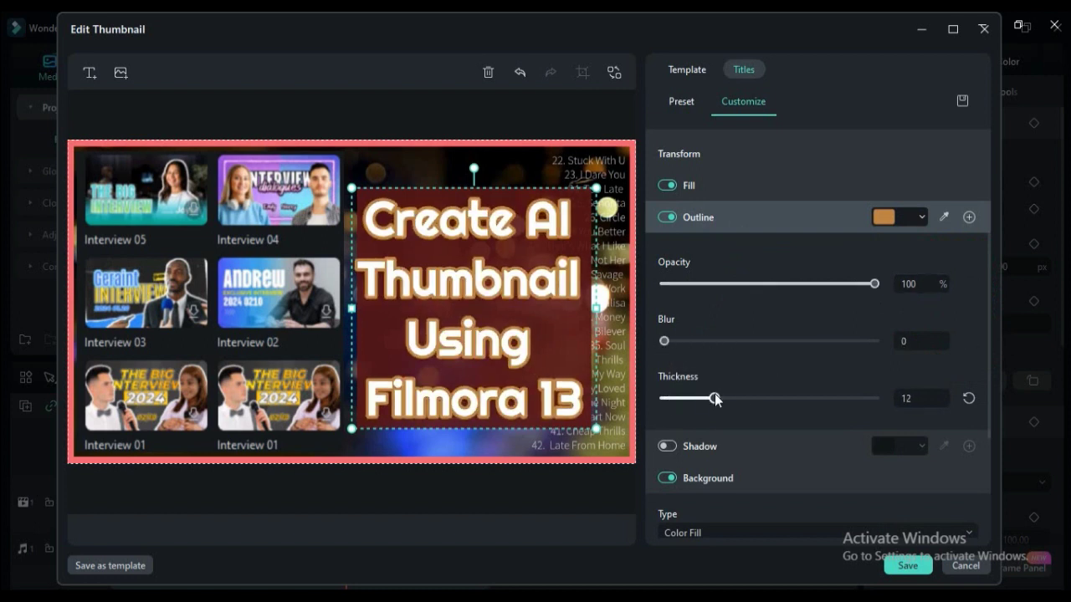
# Step: Try dark magenta, red, pink and grey as the title's outline colour
pyautogui.click(920, 219)
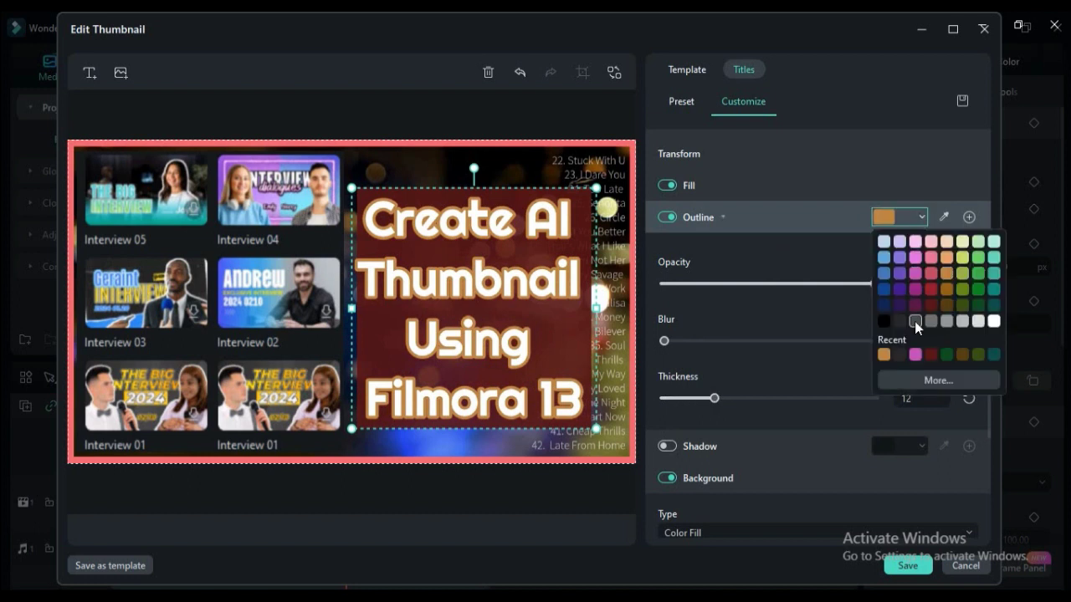
pyautogui.click(914, 305)
pyautogui.click(919, 219)
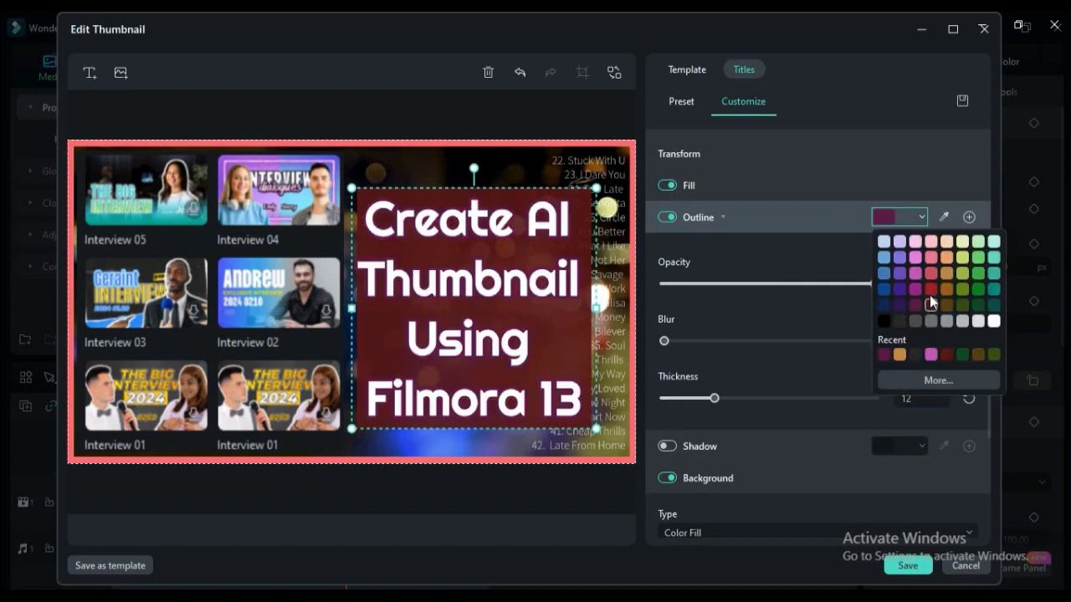
pyautogui.click(929, 291)
pyautogui.click(914, 218)
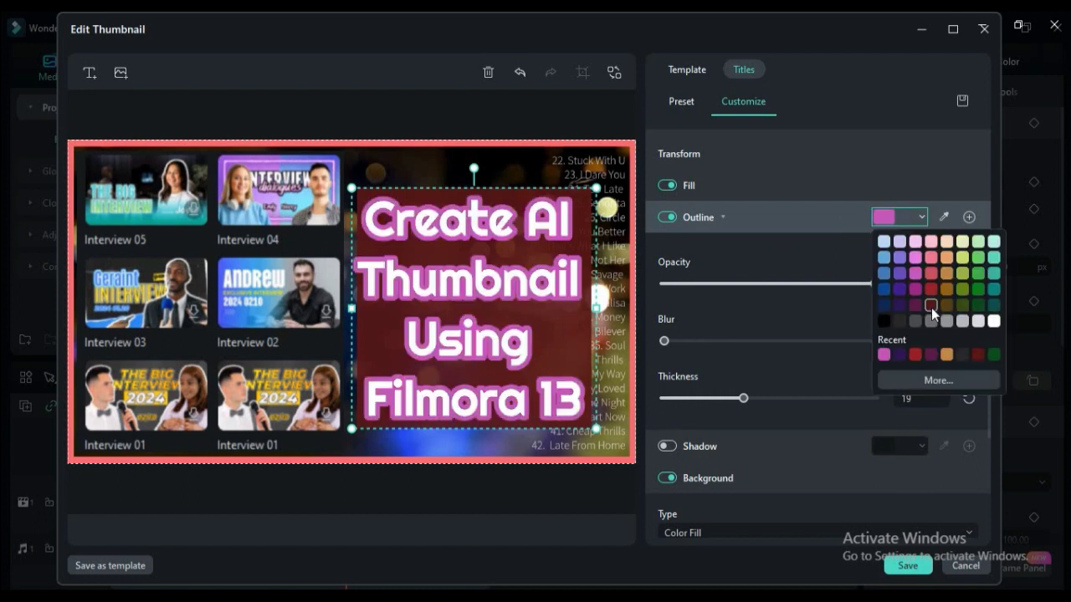
pyautogui.click(909, 322)
pyautogui.click(913, 218)
pyautogui.click(993, 354)
# Step: Set the title's outline colour to dark green
pyautogui.click(914, 219)
pyautogui.click(772, 392)
pyautogui.click(914, 218)
pyautogui.click(979, 306)
# Step: Turn on the title's shadow and colour it medium purple
pyautogui.scroll(-2, 841, 328)
pyautogui.click(667, 351)
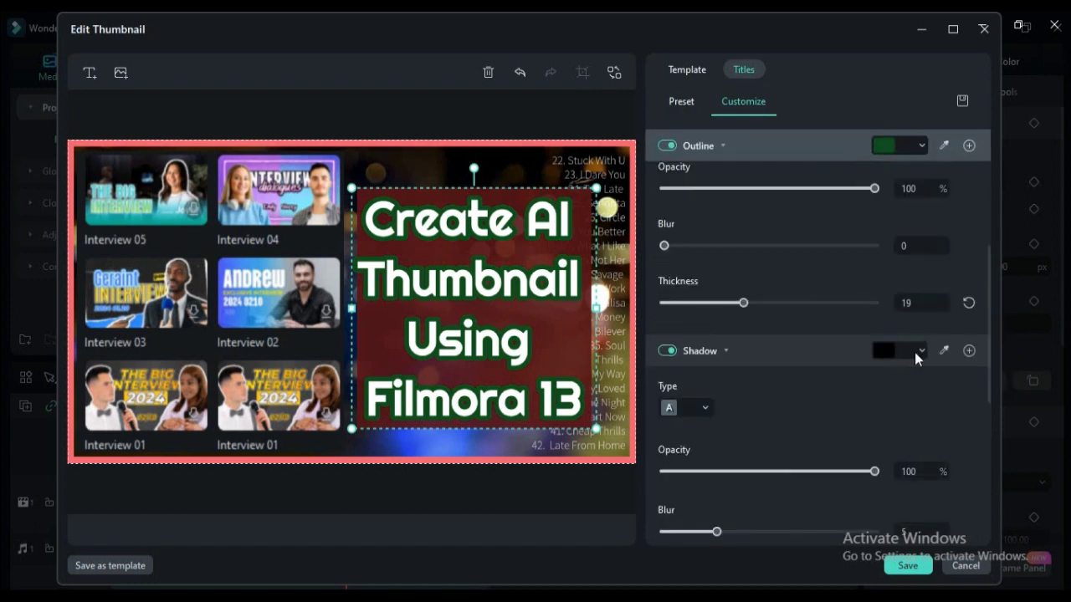
pyautogui.click(915, 351)
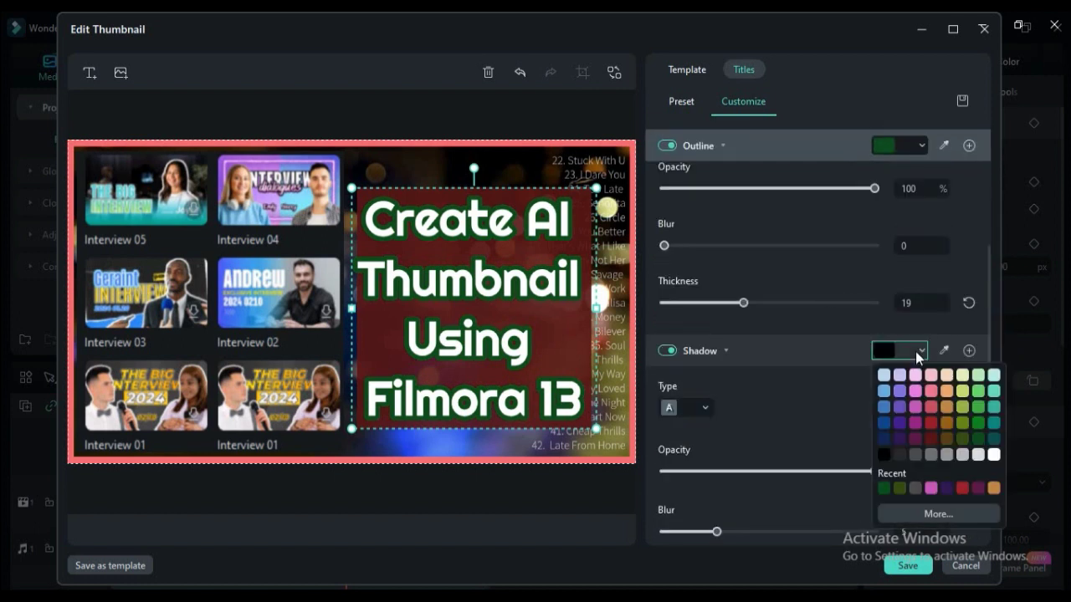
pyautogui.click(900, 411)
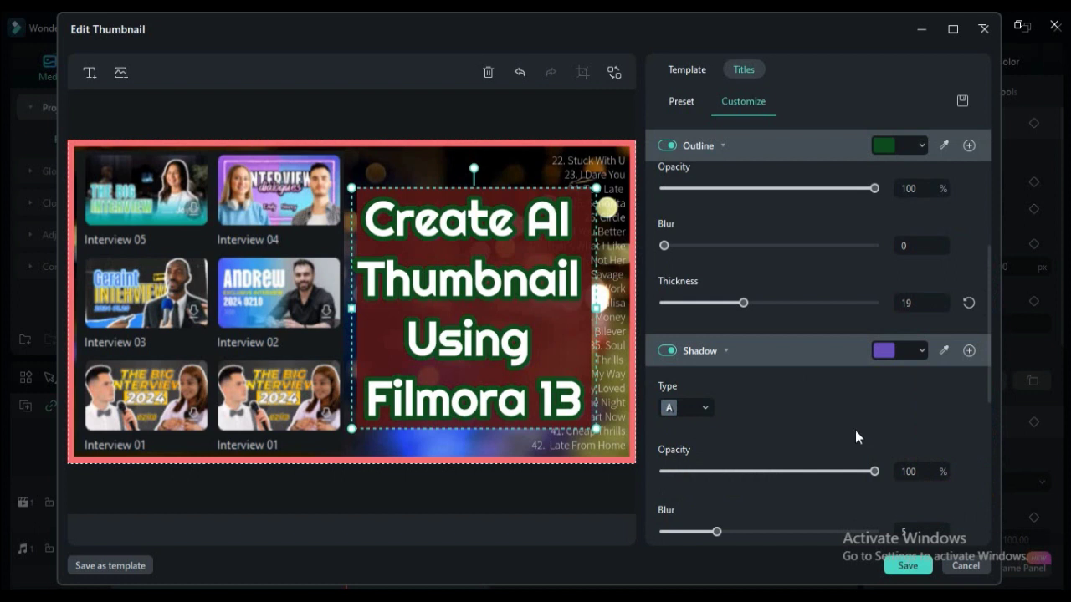
# Step: Set the title shadow's distance to 5 and try a shadow opacity of 91%
pyautogui.scroll(-3, 855, 431)
pyautogui.moveTo(676, 401)
pyautogui.mouseDown()
pyautogui.moveTo(704, 402)
pyautogui.moveTo(686, 403)
pyautogui.mouseUp()
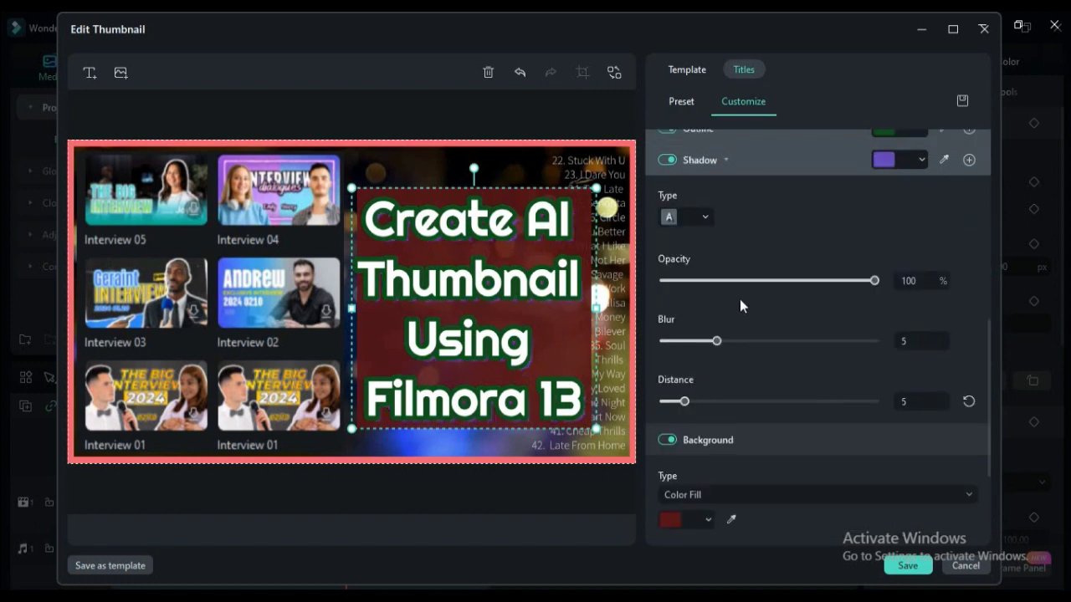
pyautogui.moveTo(873, 281); pyautogui.dragTo(855, 281)
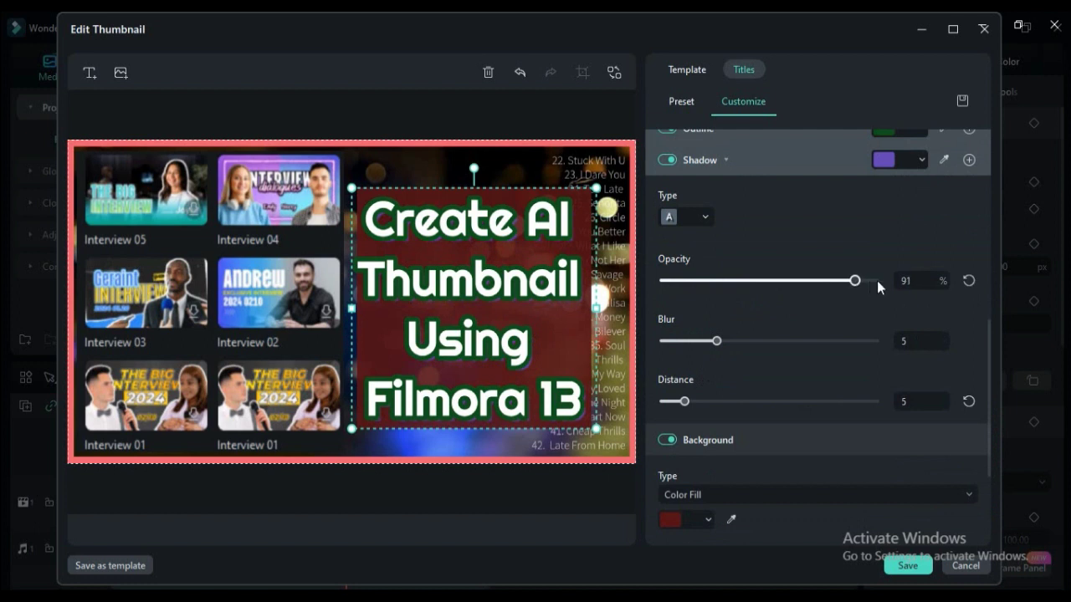
pyautogui.scroll(2, 790, 331)
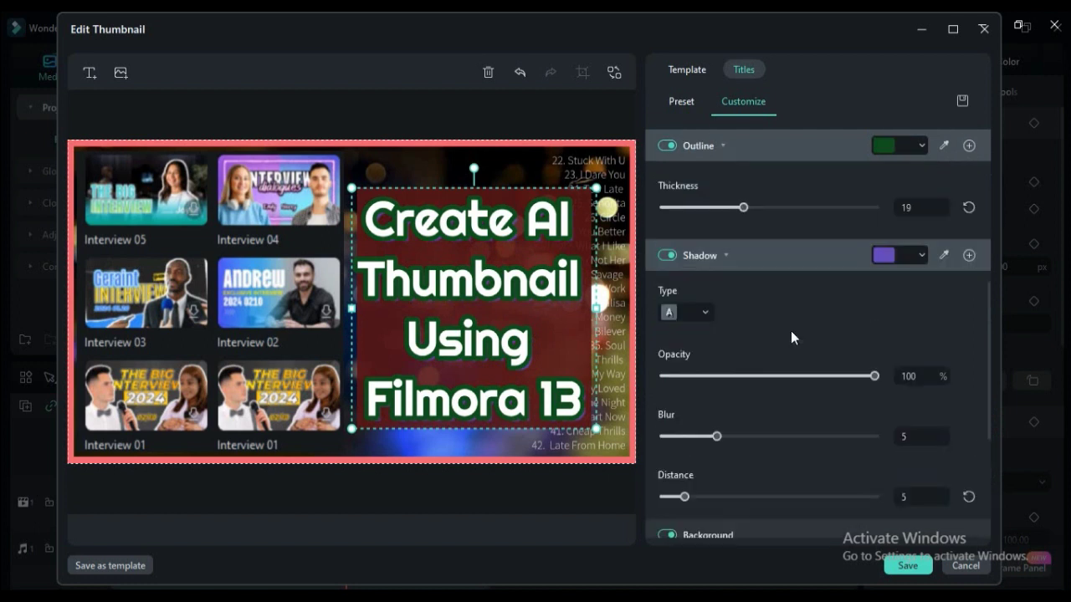
pyautogui.scroll(-3, 791, 330)
pyautogui.scroll(6, 791, 330)
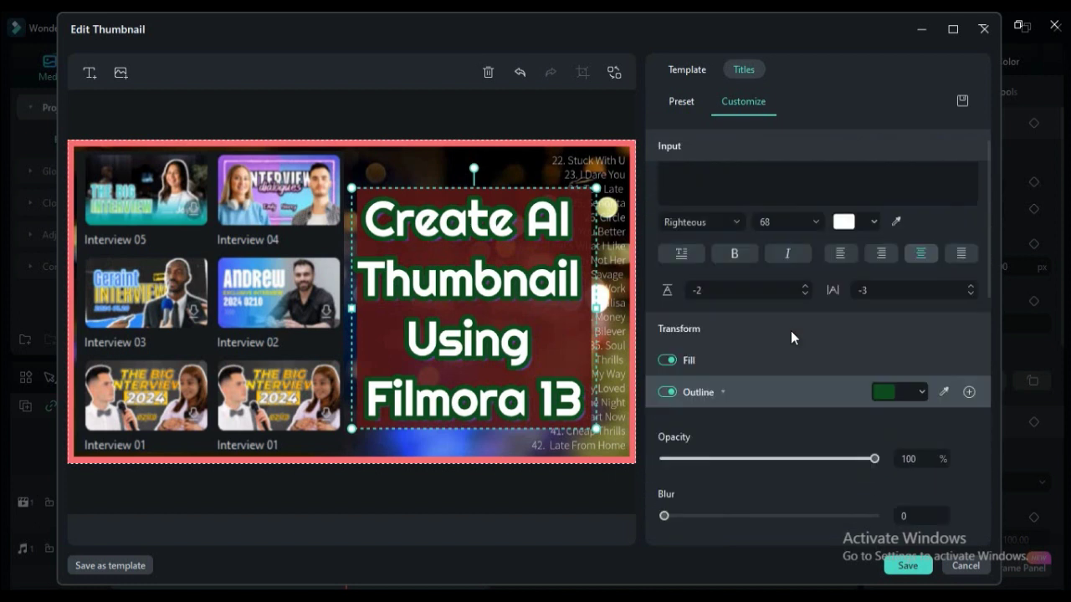
pyautogui.click(900, 230)
pyautogui.click(930, 270)
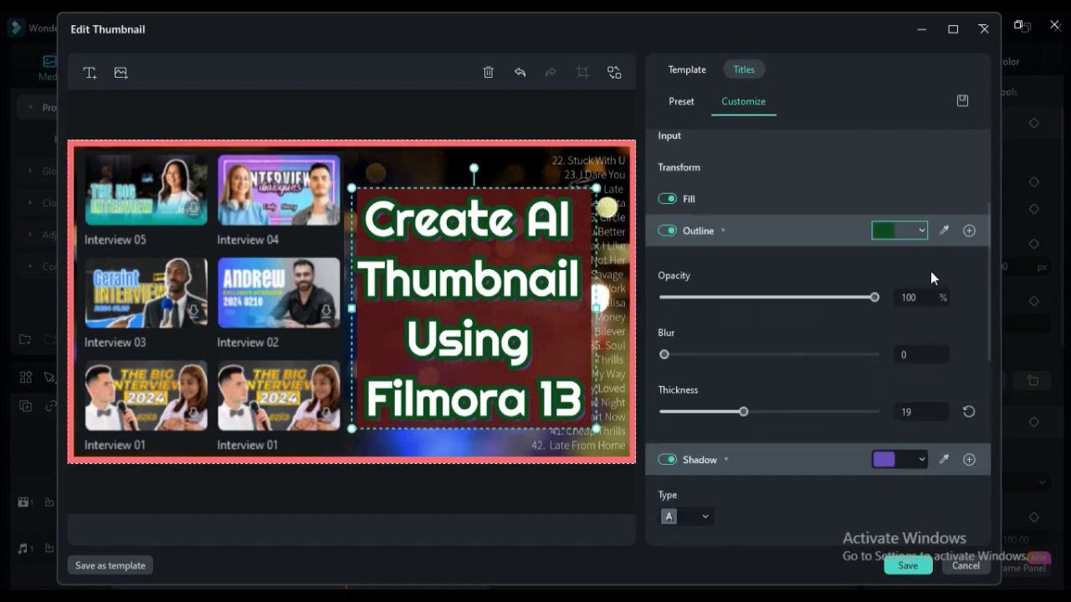
# Step: Try pink, red and light yellow-green for the title's outline, and set the outline colour to magenta-purple
pyautogui.click(909, 228)
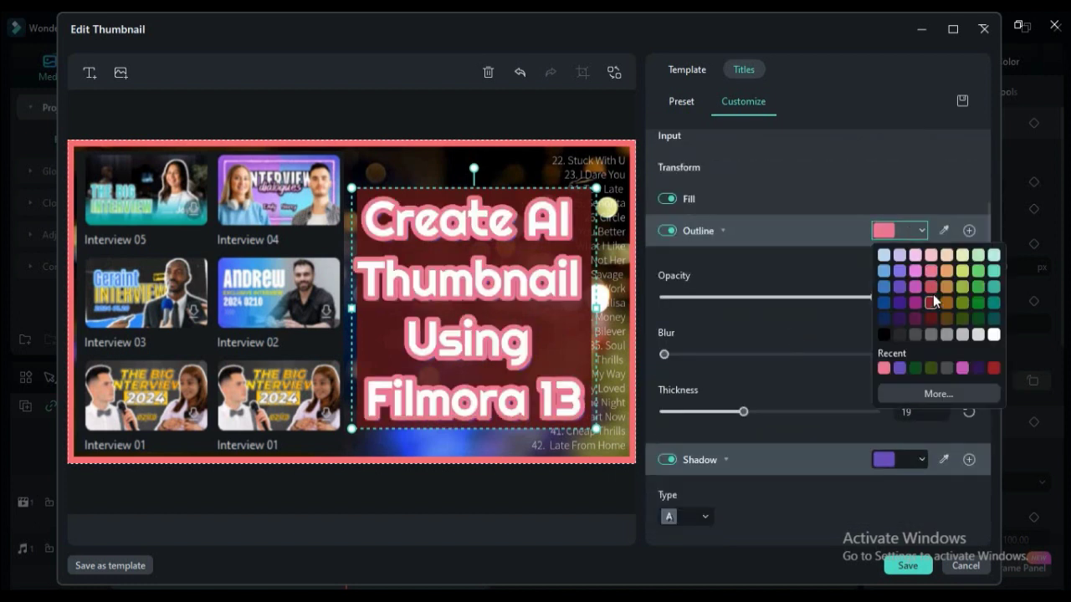
pyautogui.click(931, 301)
pyautogui.click(899, 230)
pyautogui.click(962, 270)
pyautogui.click(900, 230)
pyautogui.click(916, 302)
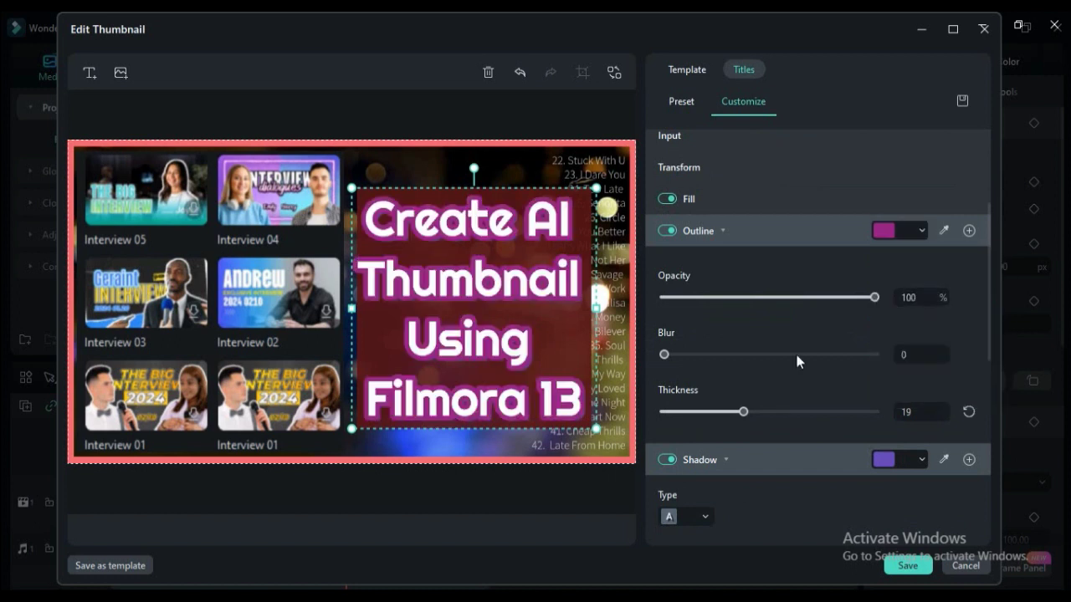
# Step: Try dark grey and black as the title's background colour, with a background opacity of 82%
pyautogui.scroll(-5, 834, 398)
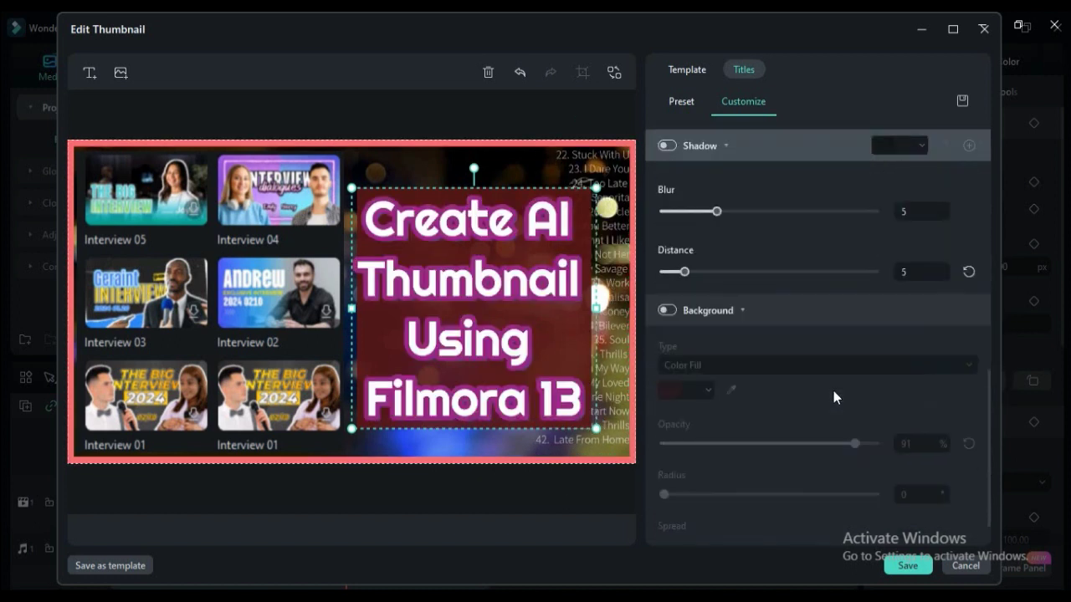
pyautogui.scroll(-1, 834, 391)
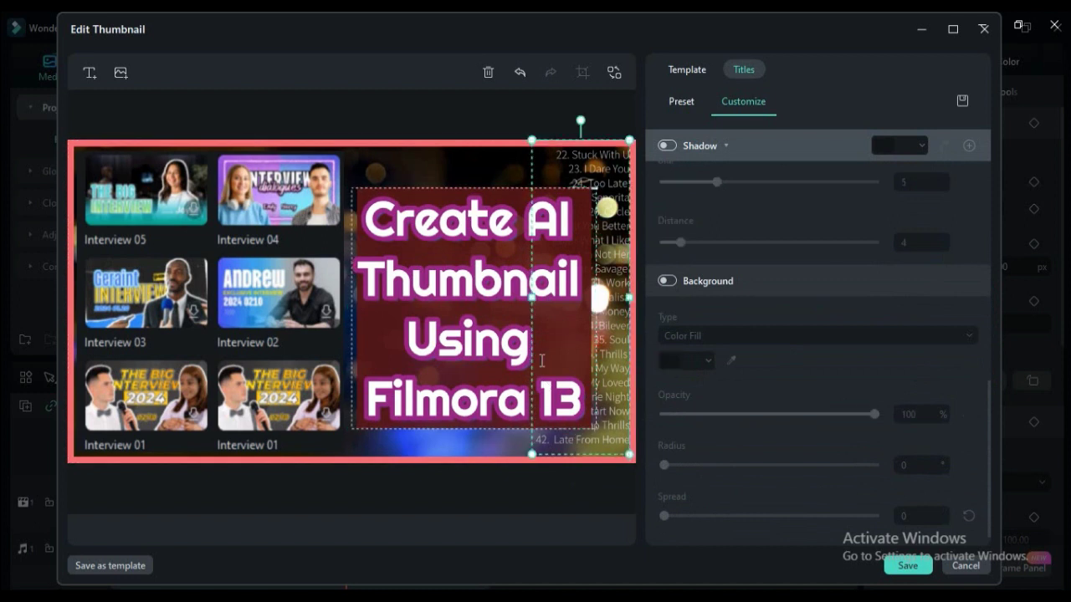
pyautogui.click(717, 294)
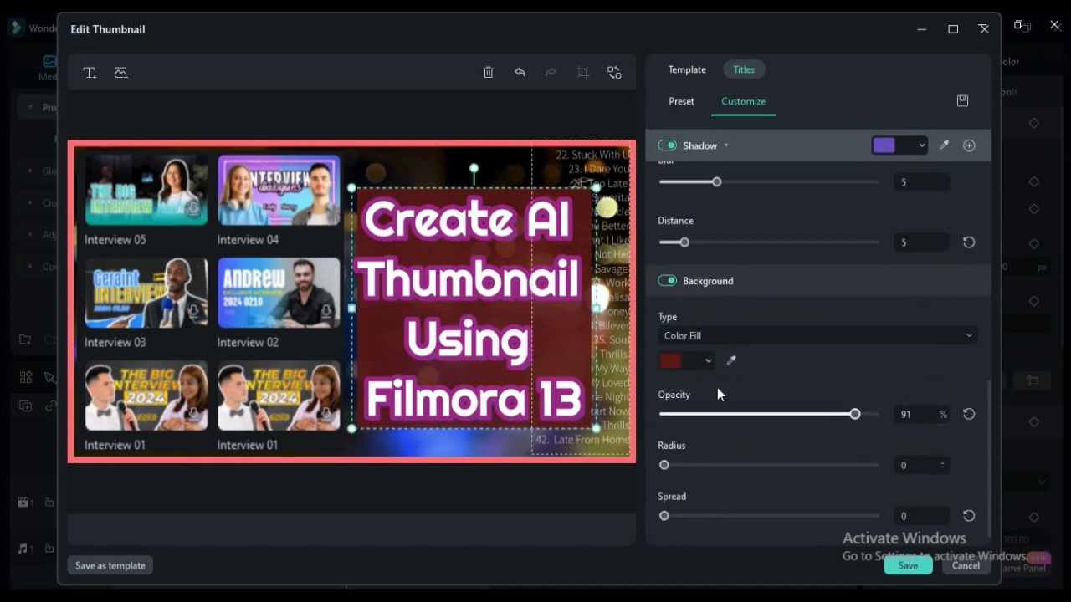
pyautogui.click(708, 361)
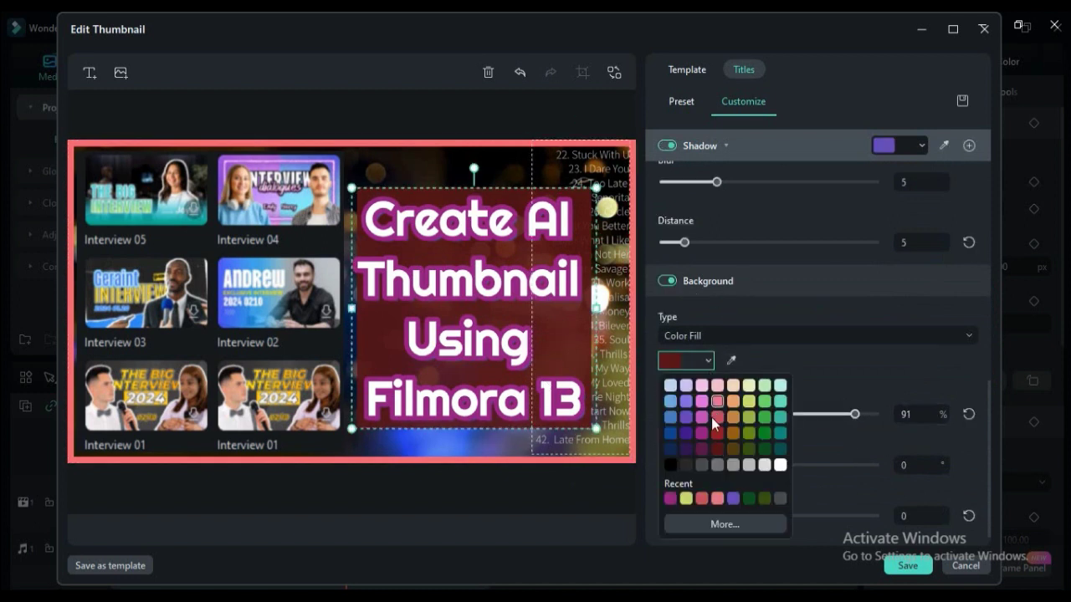
pyautogui.click(683, 465)
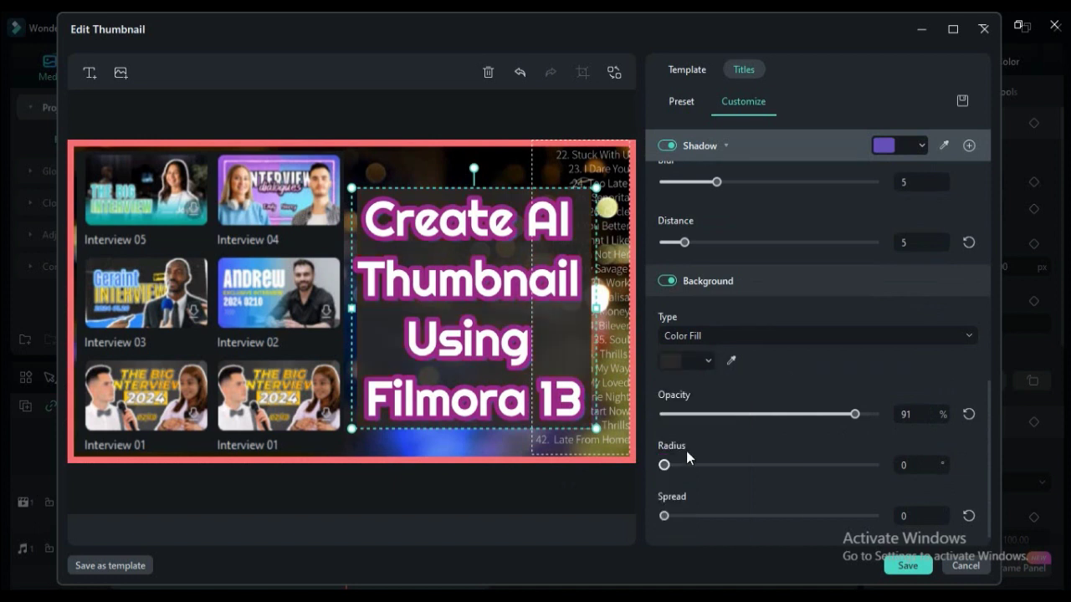
pyautogui.click(701, 361)
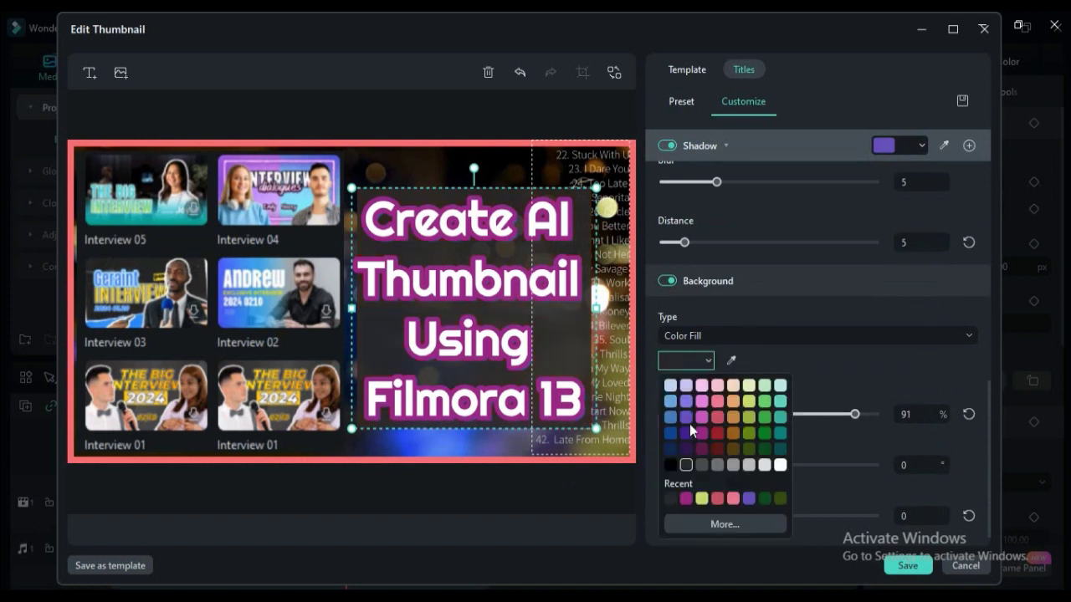
pyautogui.click(671, 465)
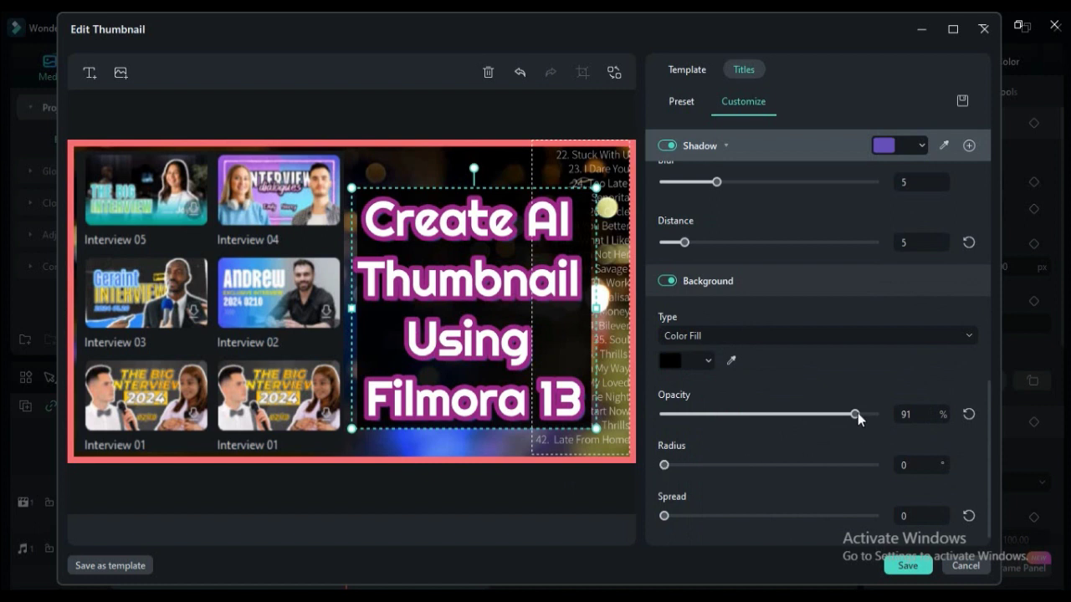
pyautogui.moveTo(854, 414); pyautogui.dragTo(837, 415)
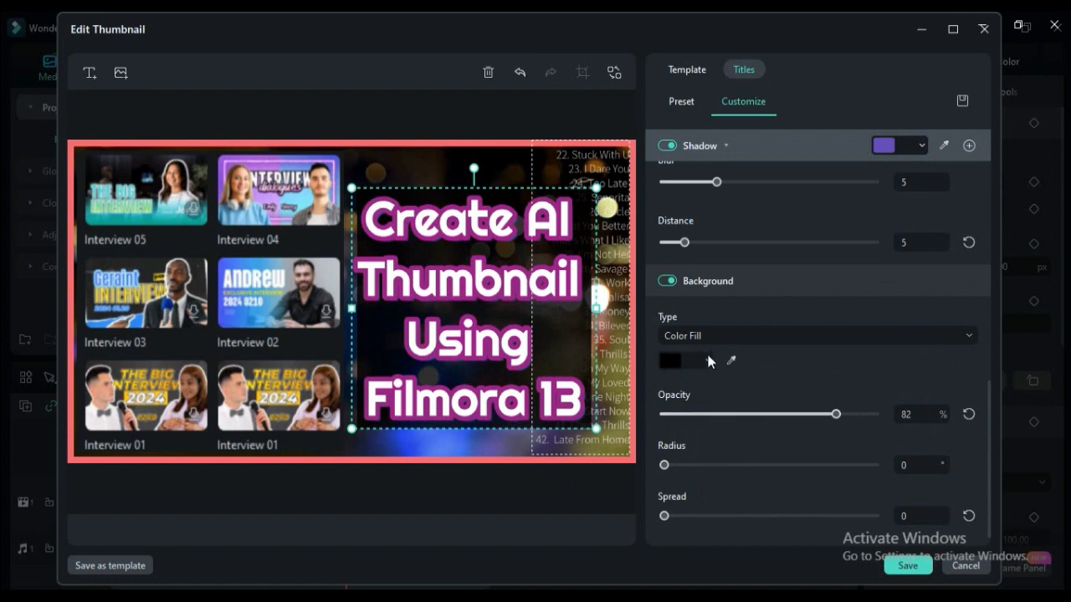
# Step: Set the title's background colour to dark purple at full opacity
pyautogui.click(706, 359)
pyautogui.click(686, 433)
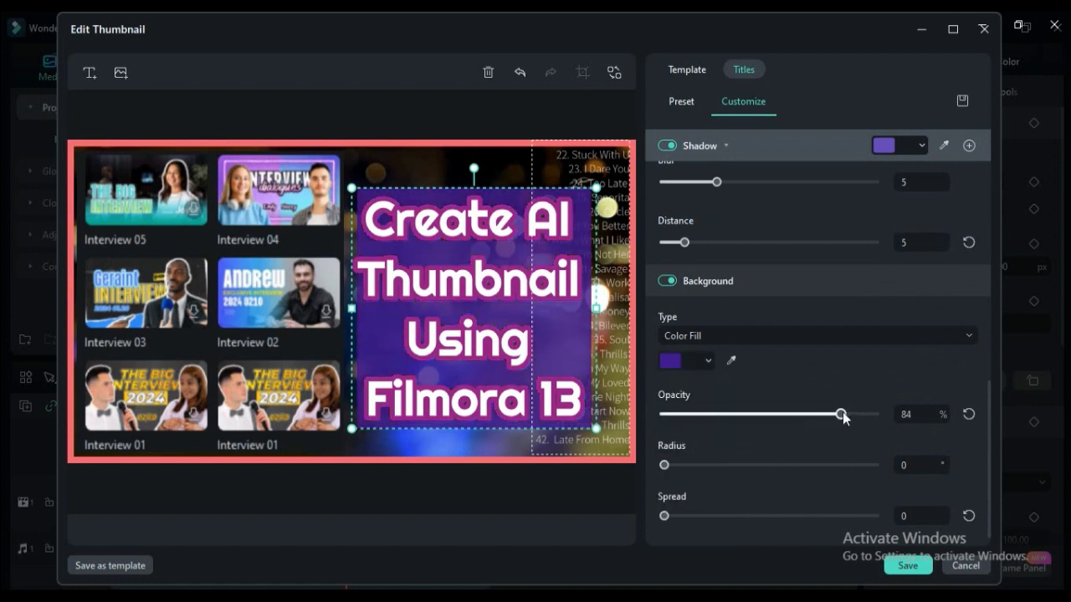
pyautogui.moveTo(836, 414); pyautogui.dragTo(901, 407)
# Step: Enlarge the title block slightly beside the interview images and save the thumbnail
pyautogui.click(622, 447)
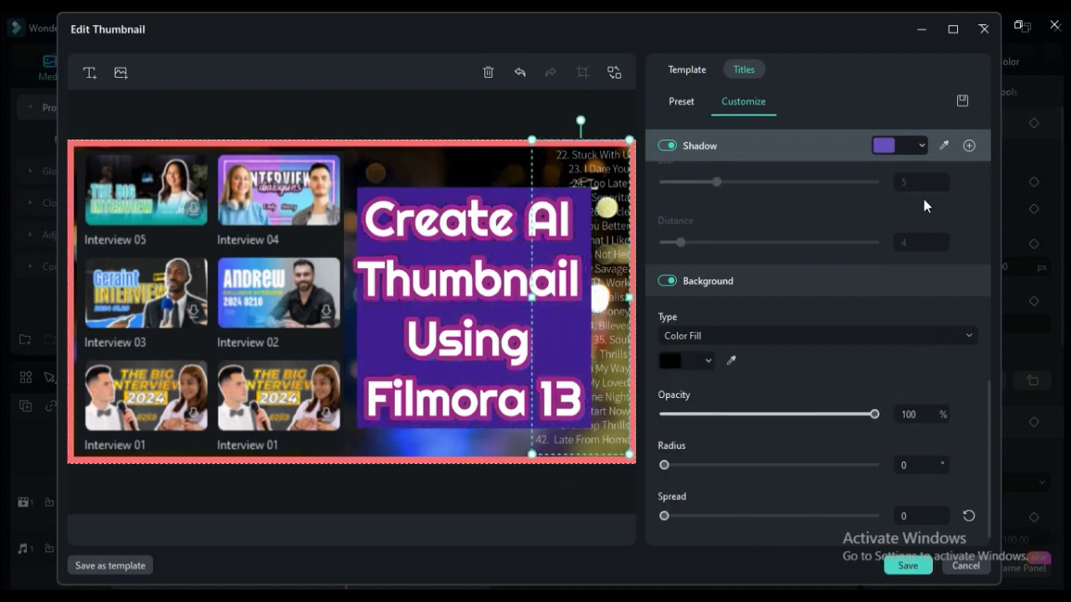
pyautogui.click(466, 450)
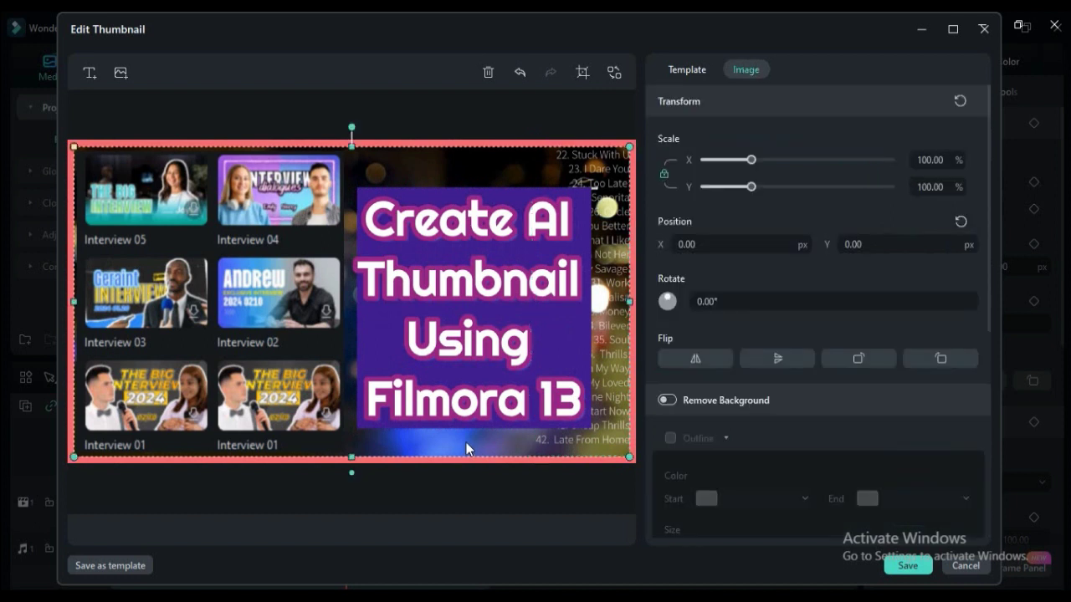
pyautogui.click(466, 300)
pyautogui.click(906, 567)
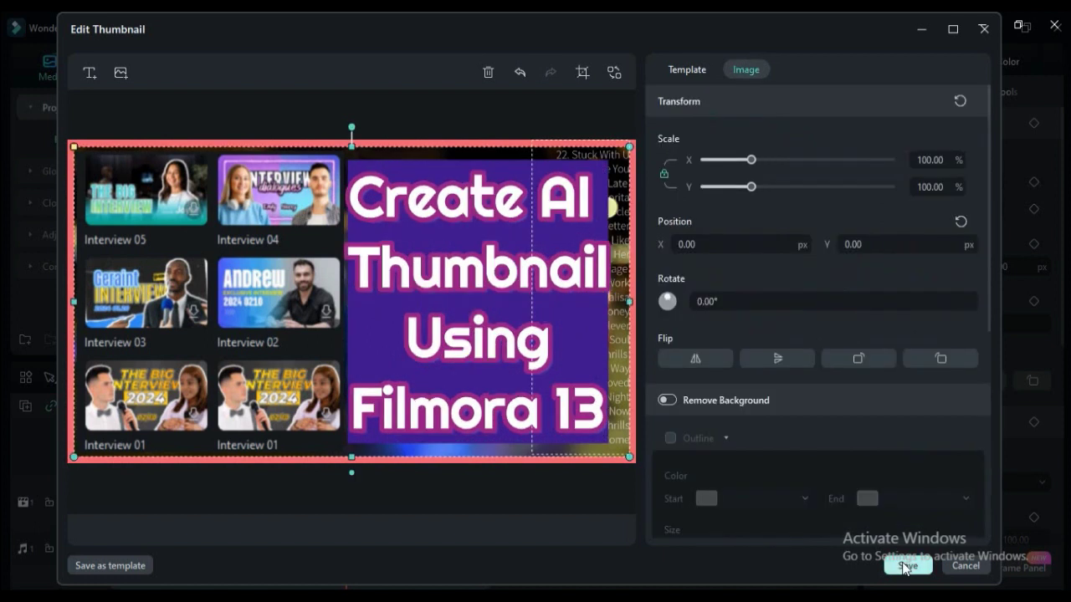
pyautogui.click(905, 566)
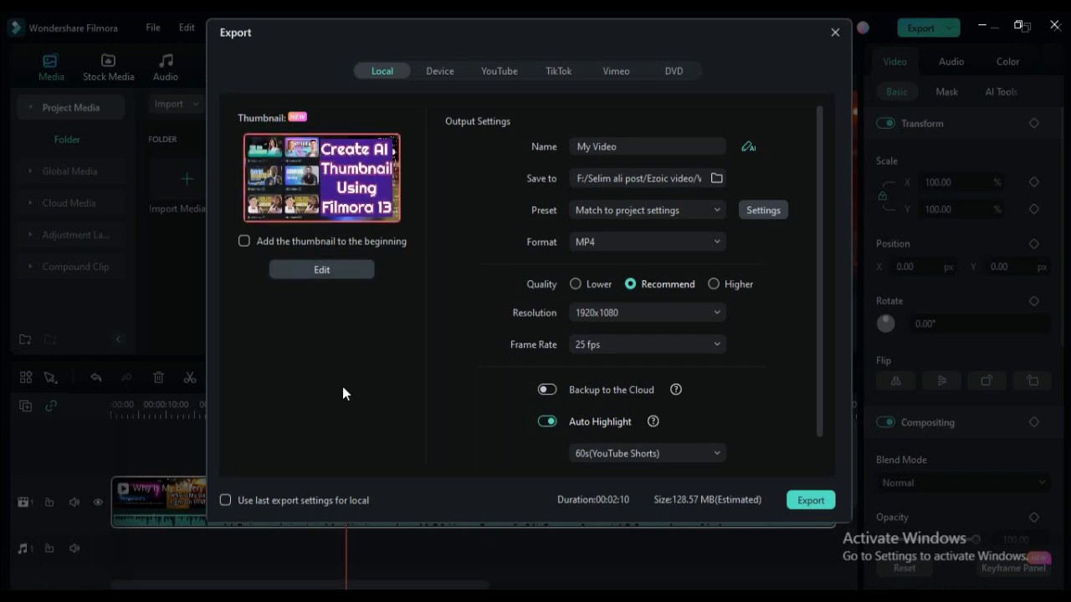
# Step: Export the video as MP4 with Higher quality and 1280x720 resolution into the "why is my battery light on in my car" folder
pyautogui.click(644, 312)
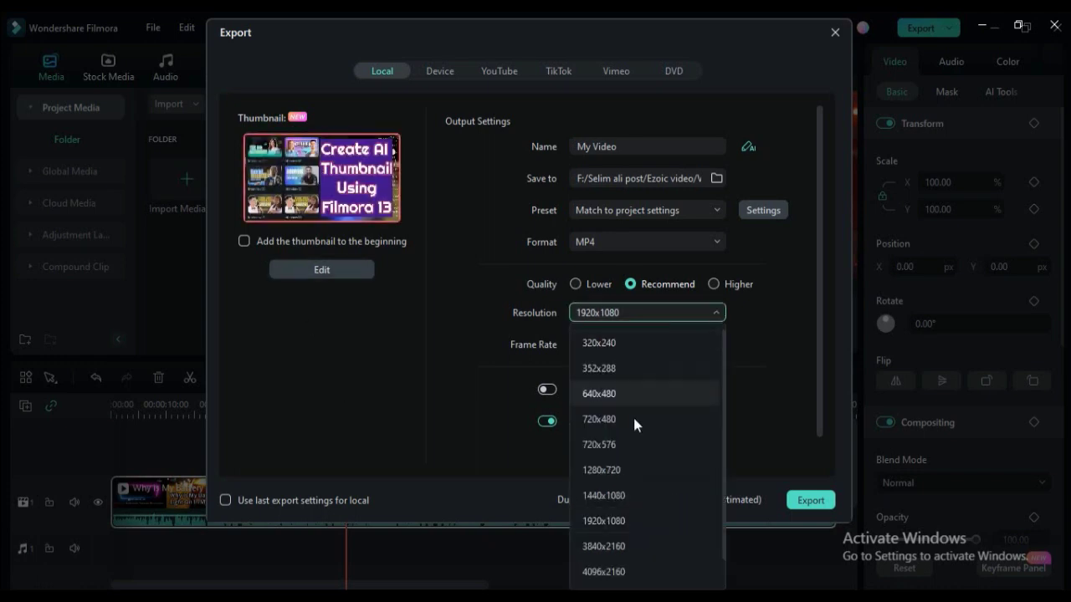
pyautogui.click(634, 469)
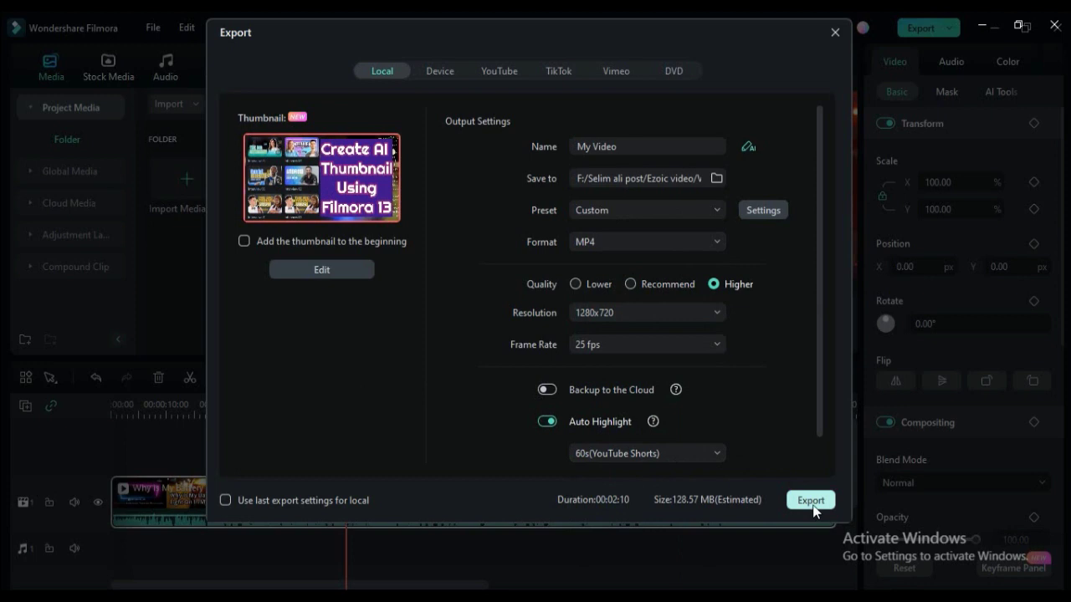
pyautogui.click(715, 177)
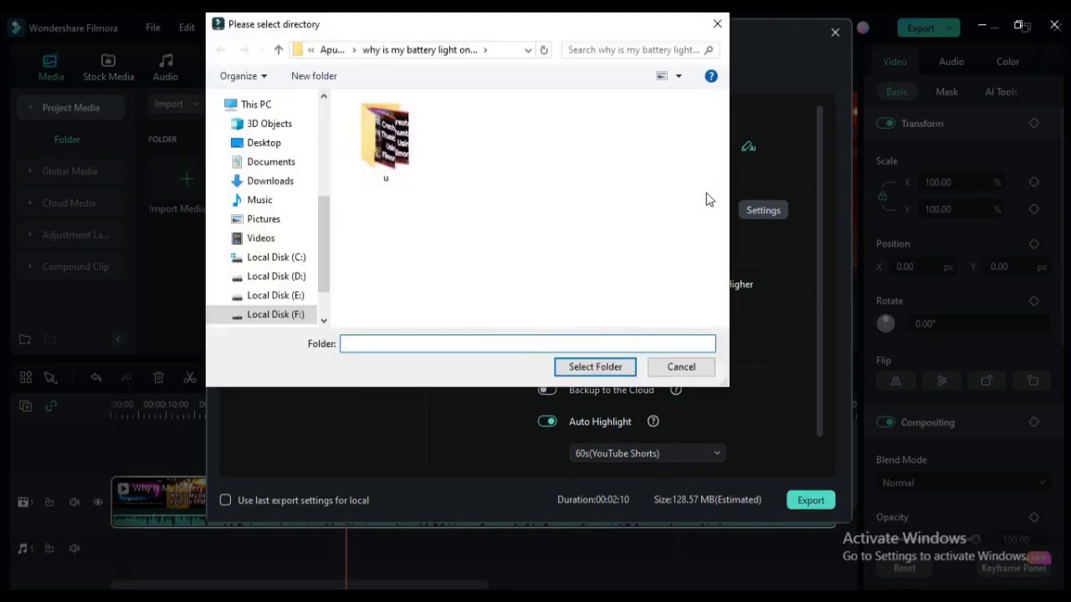
pyautogui.click(593, 366)
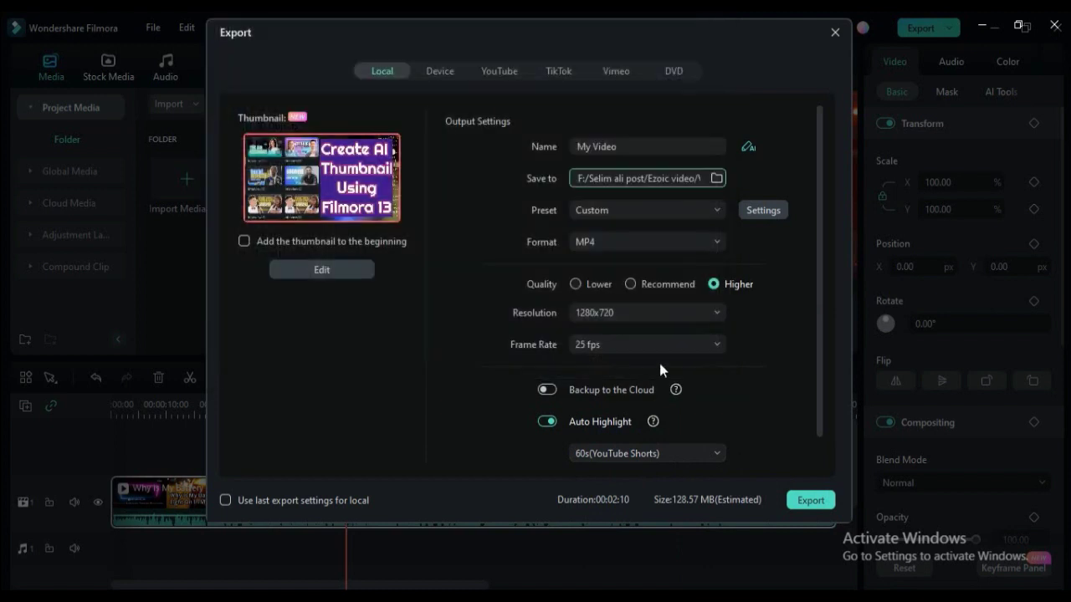
pyautogui.click(808, 500)
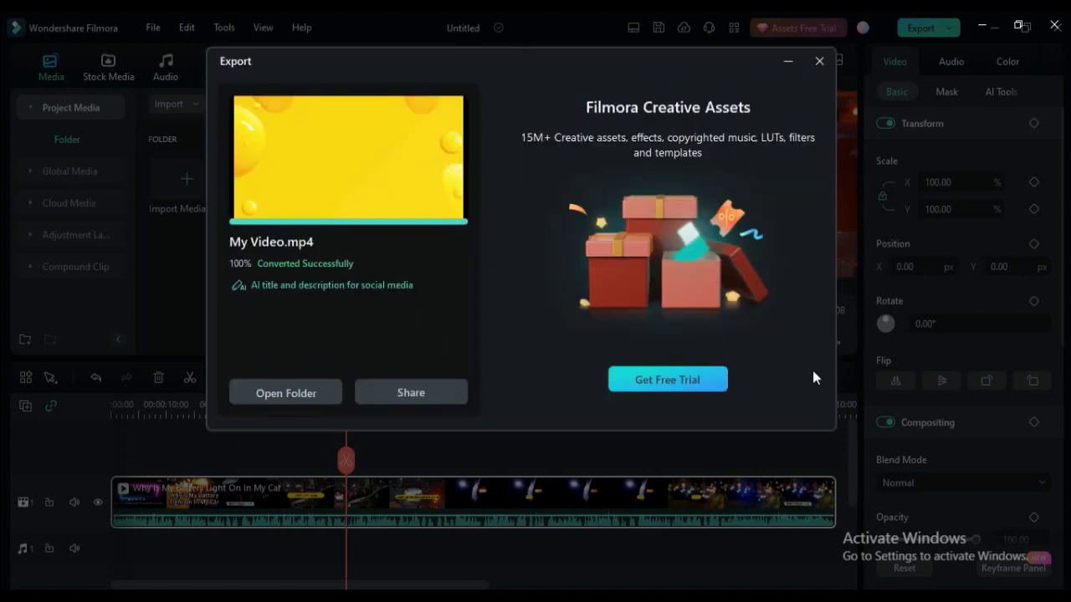
# Step: Close the export window and open the exported My Video-Thumbnail image from its folder in File Explorer
pyautogui.click(819, 62)
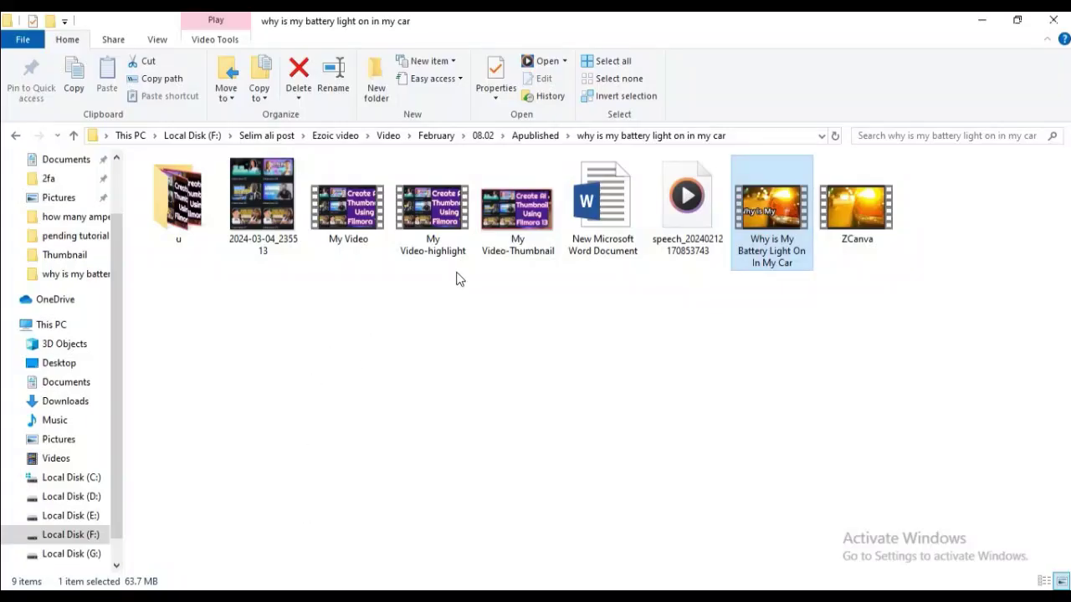
pyautogui.click(517, 230)
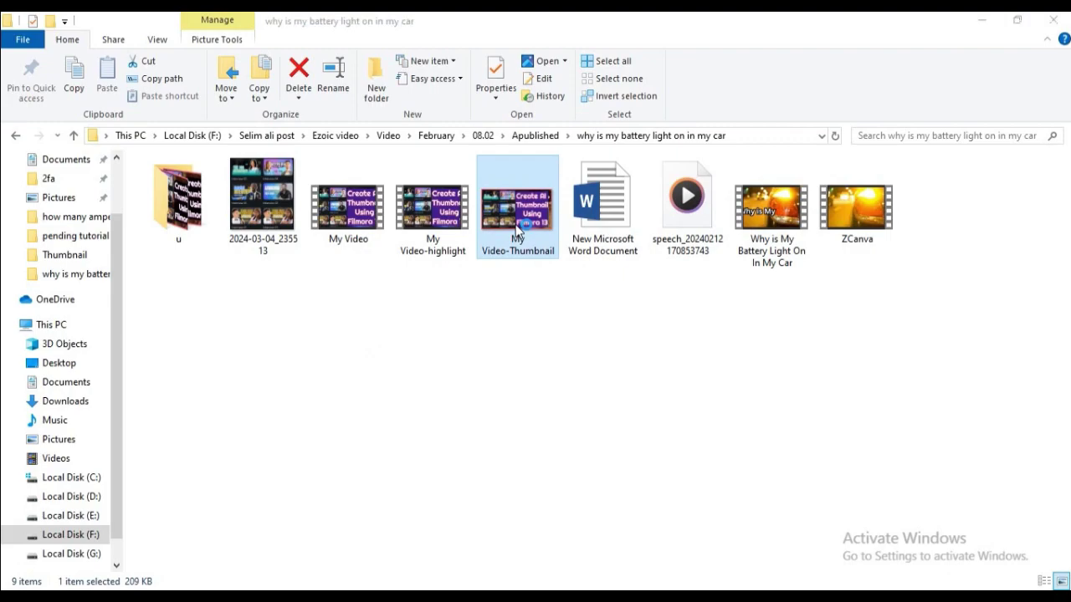